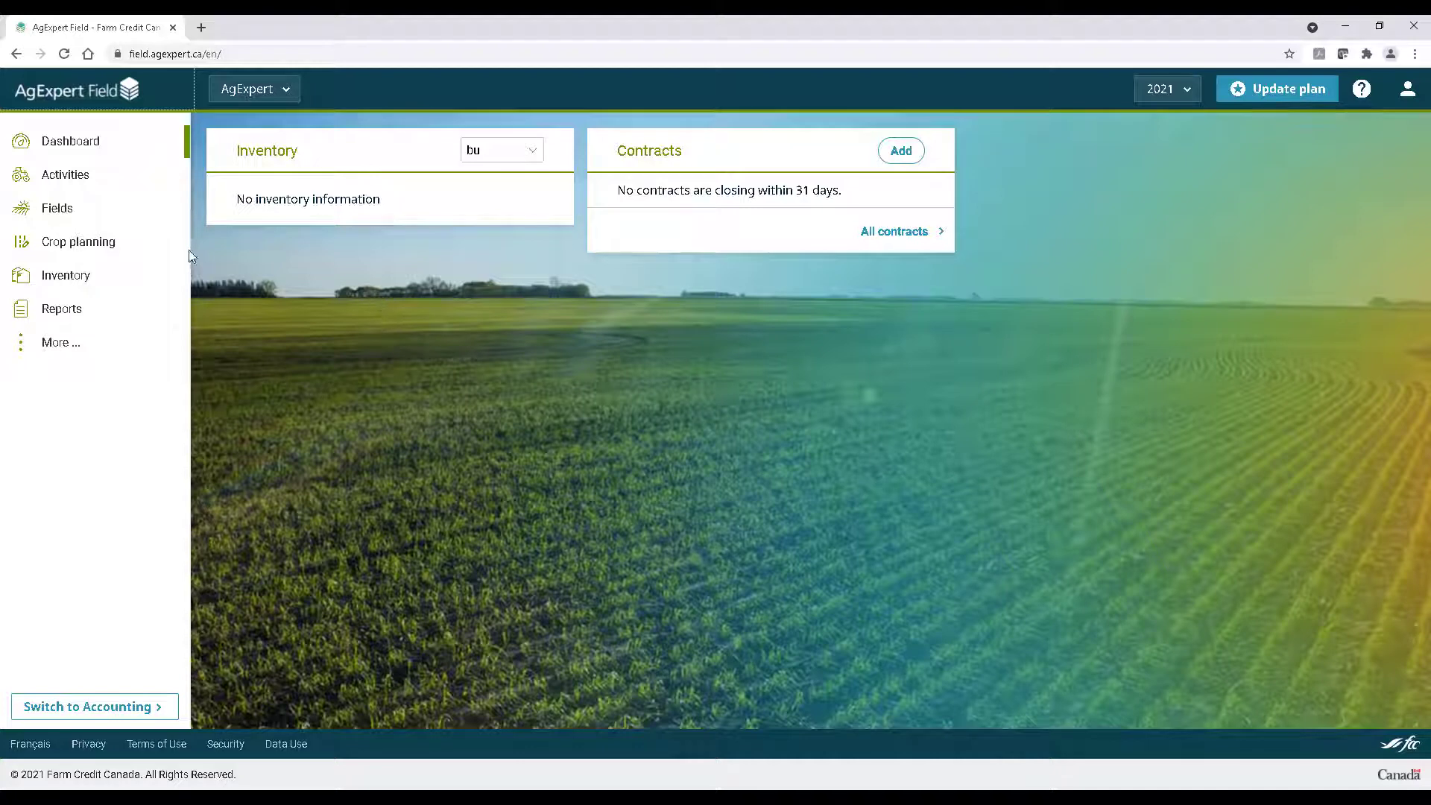
Start an empty 2021 crop plan and add crop columns until it holds four
{"action": "left_click", "coordinate": [153, 254]}
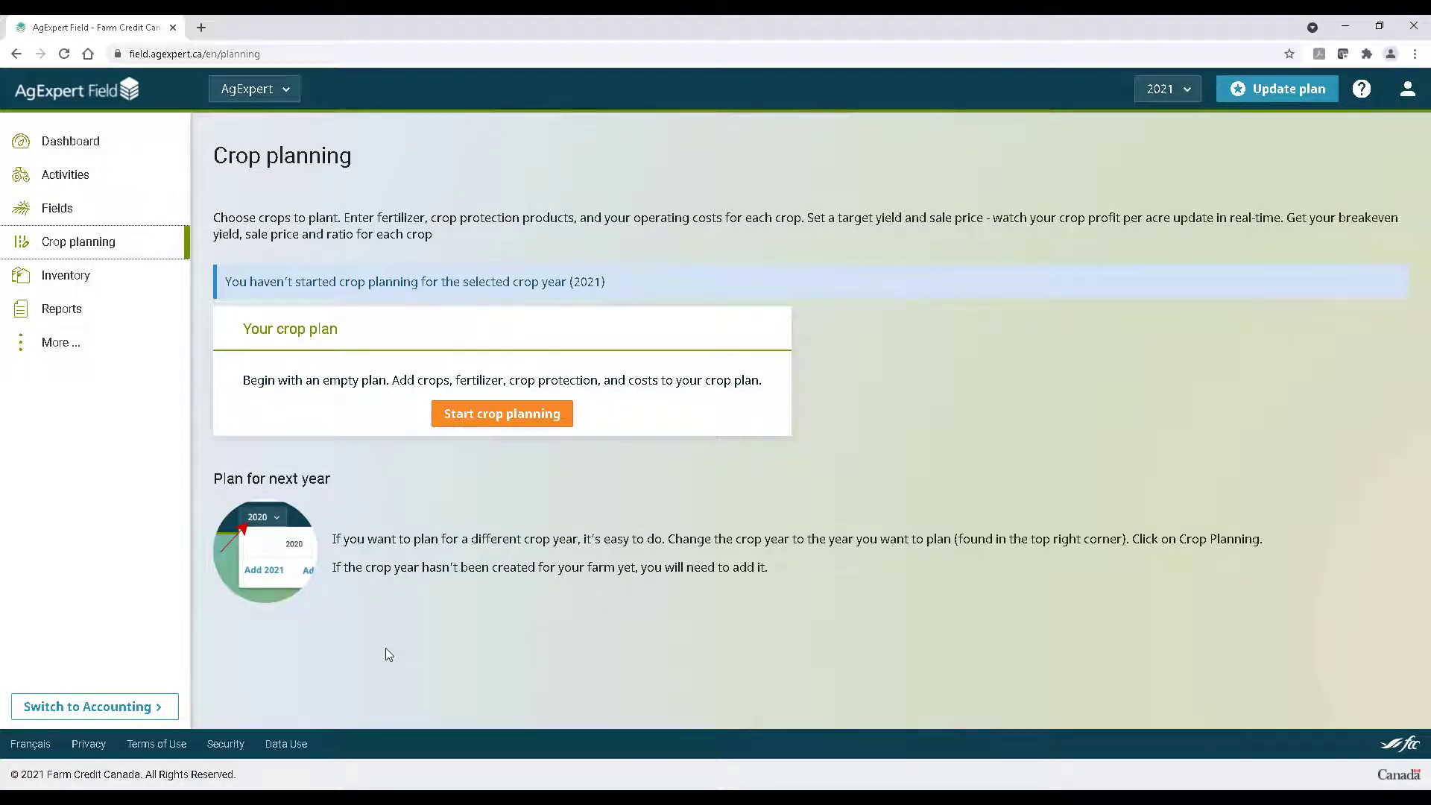
{"action": "left_click", "coordinate": [475, 415]}
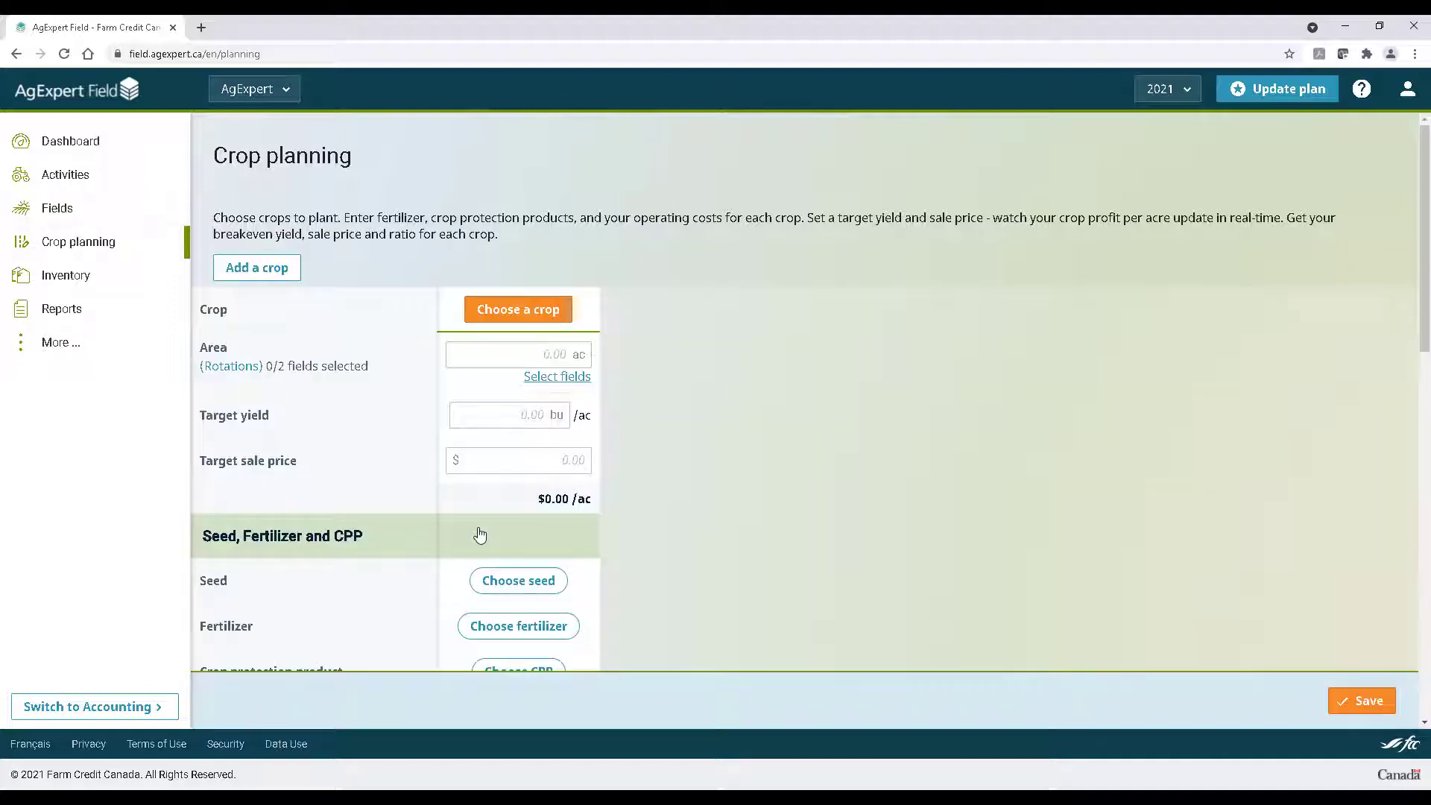
{"action": "left_click", "coordinate": [257, 270]}
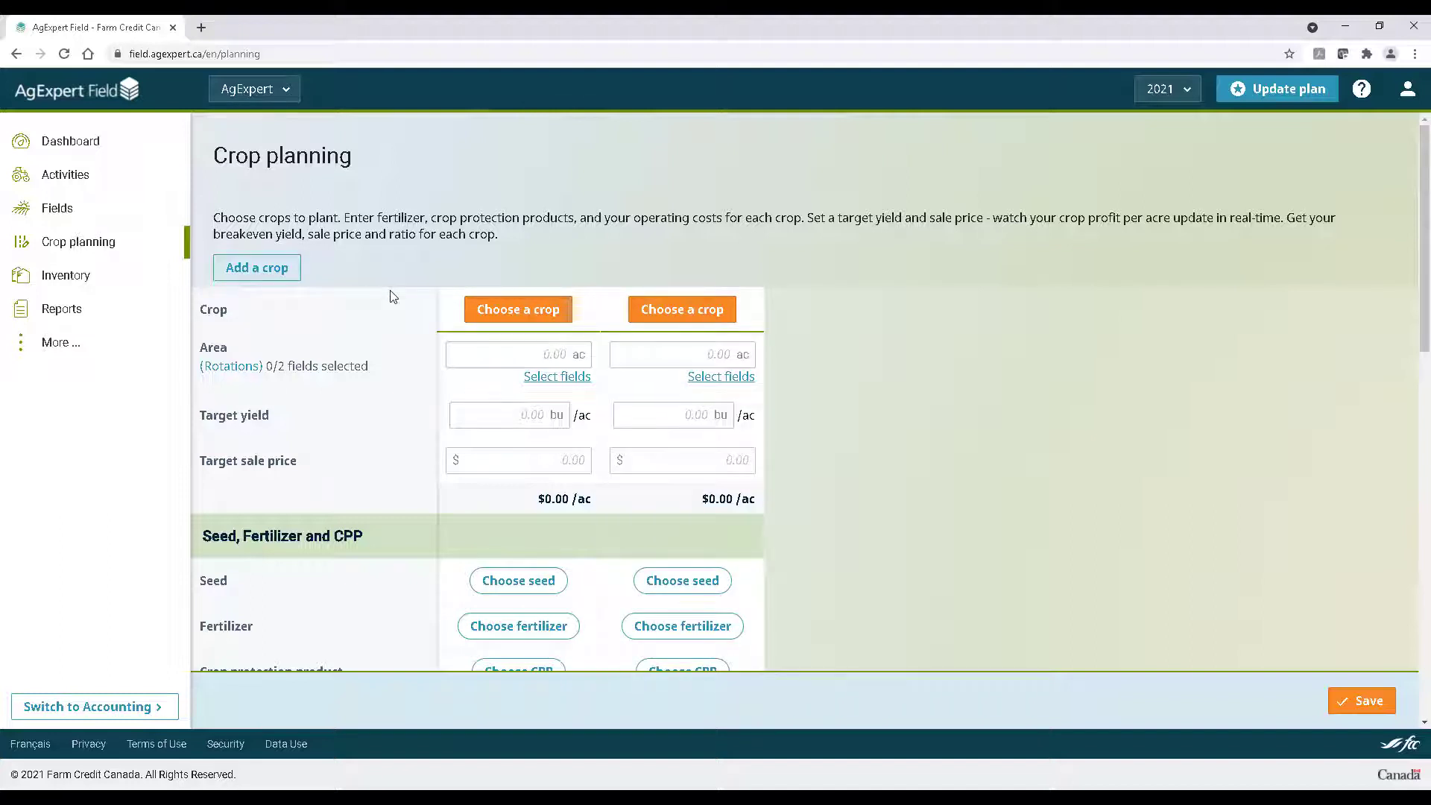
{"action": "left_click", "coordinate": [231, 267]}
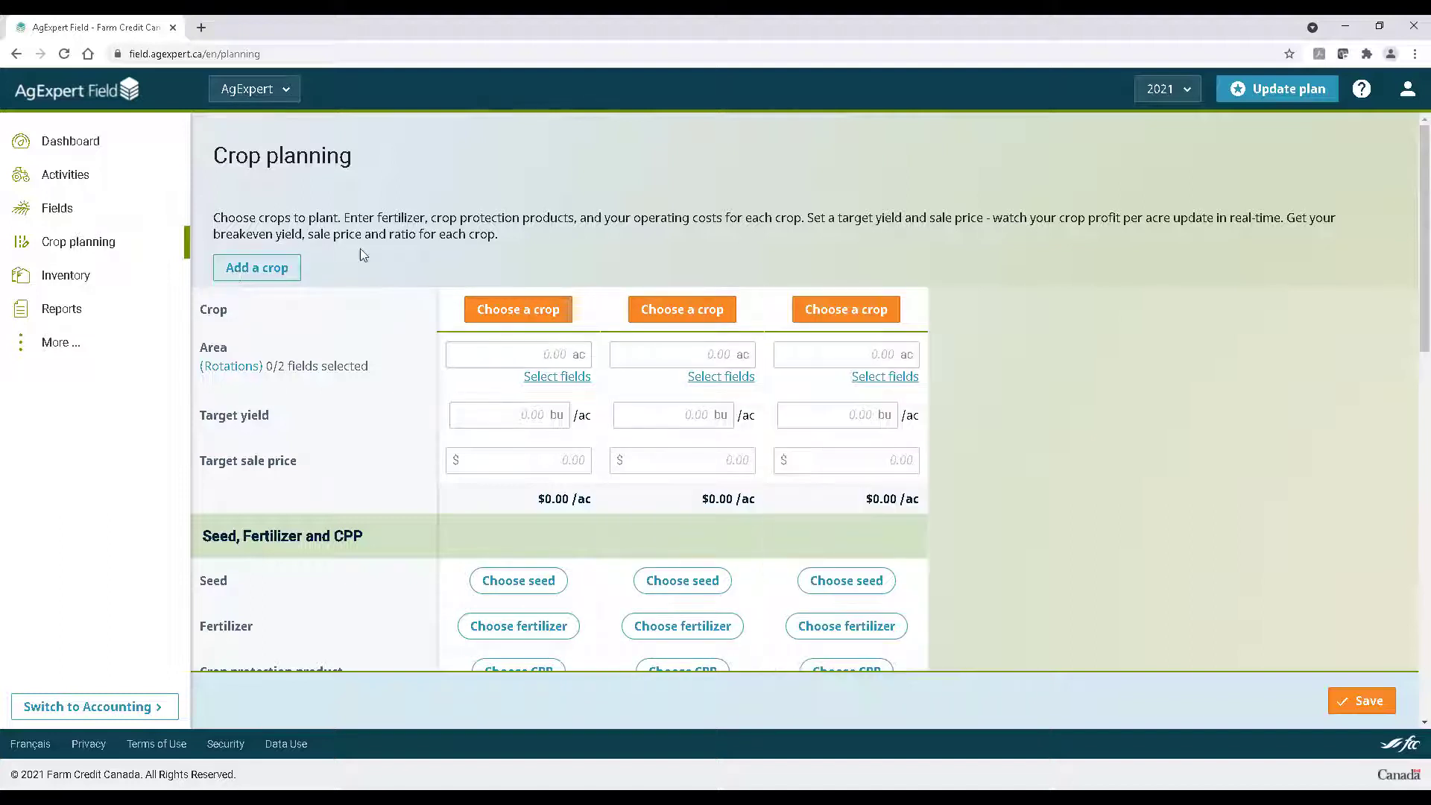
{"action": "left_click", "coordinate": [271, 270]}
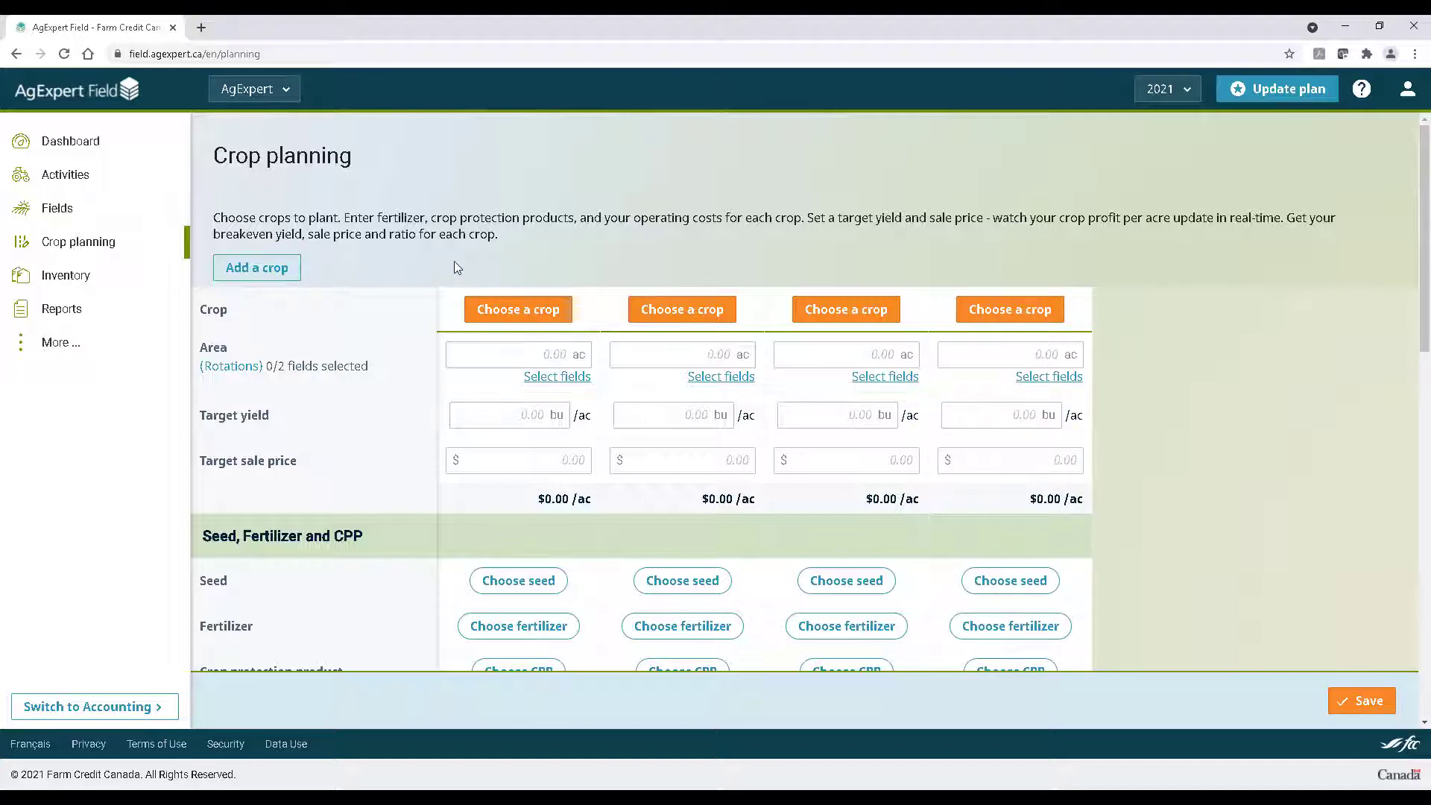
Make ALFALFA (101) the first column's crop, with seed at $7/bu sown at 5 lb/ac
{"action": "left_click", "coordinate": [520, 310]}
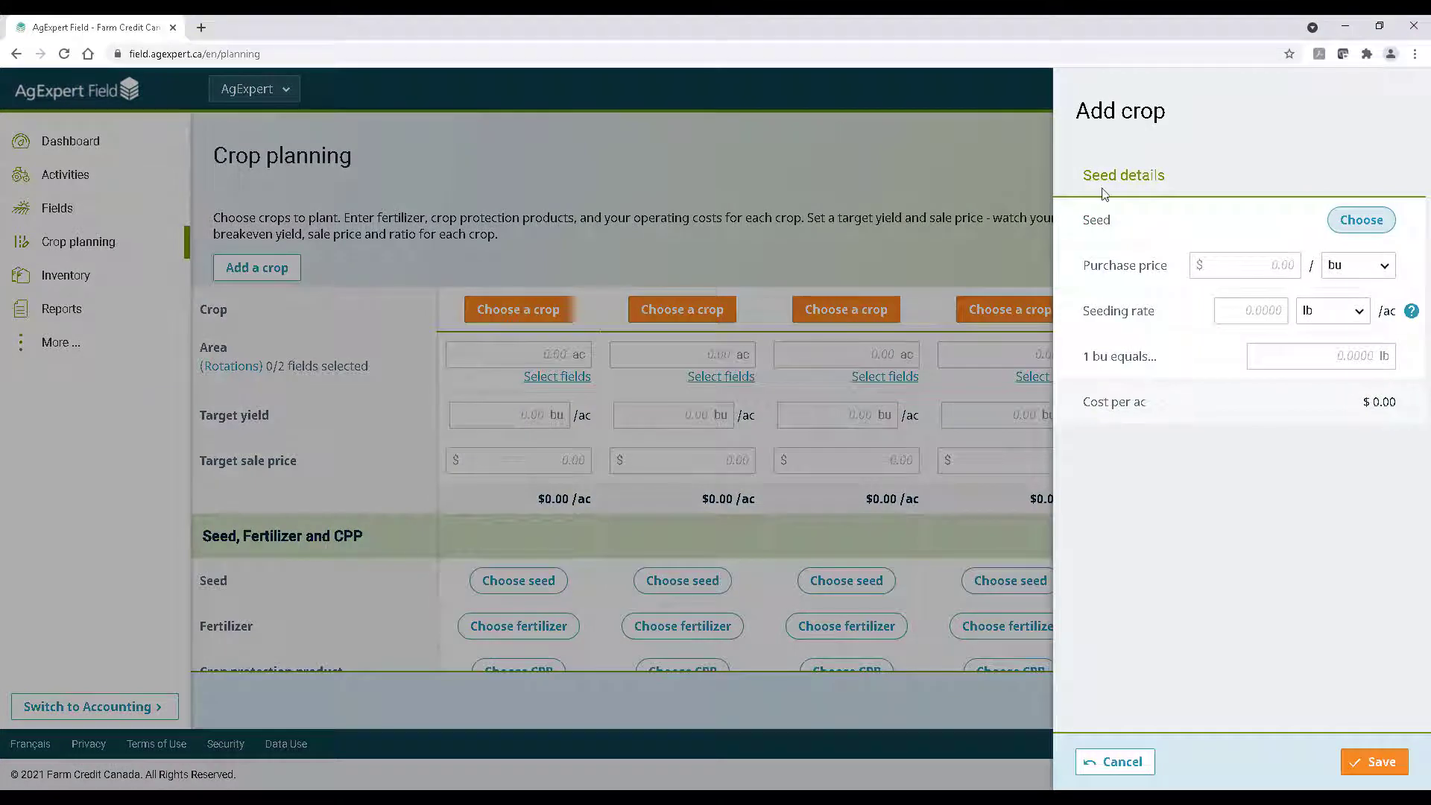
{"action": "left_click", "coordinate": [1364, 225]}
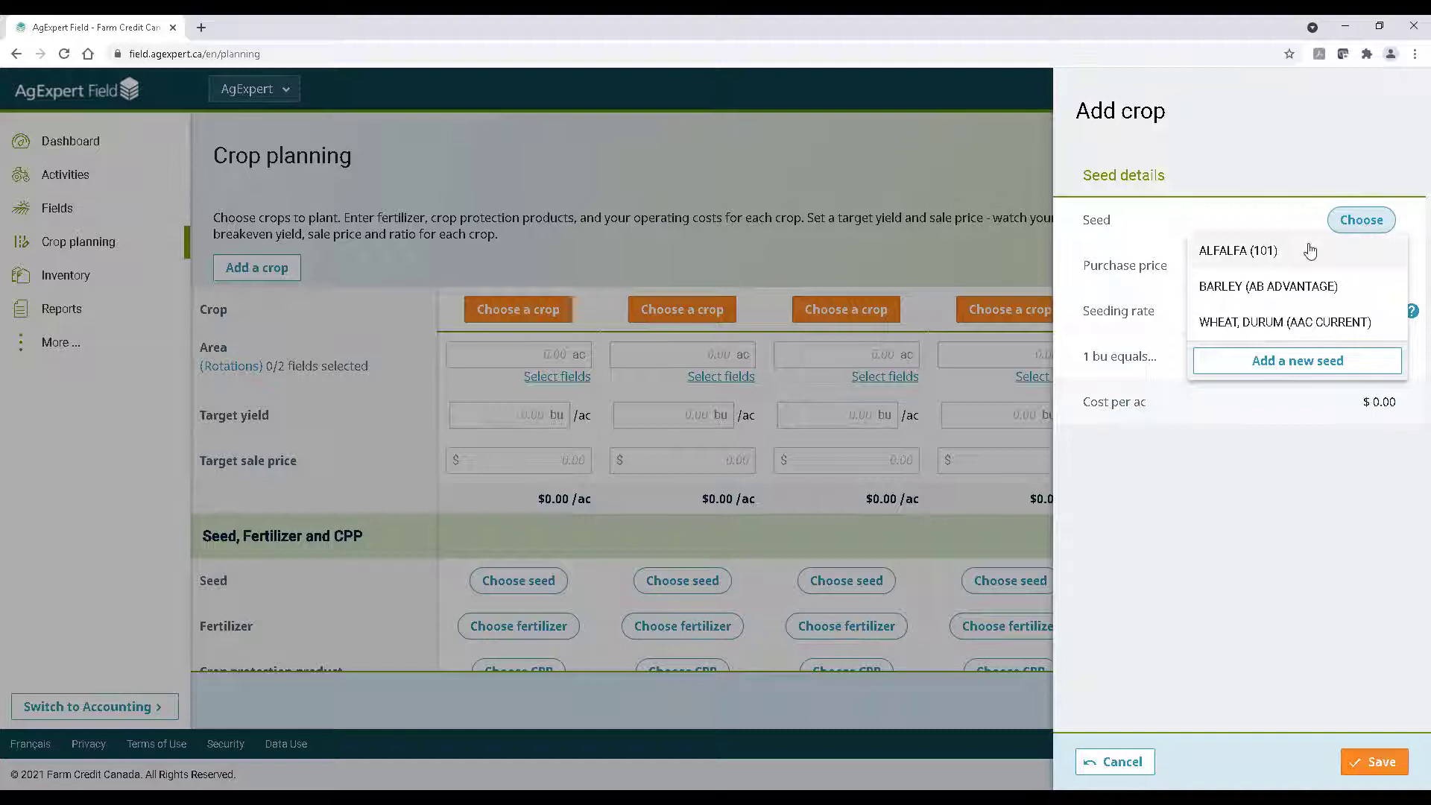
{"action": "left_click", "coordinate": [1215, 250]}
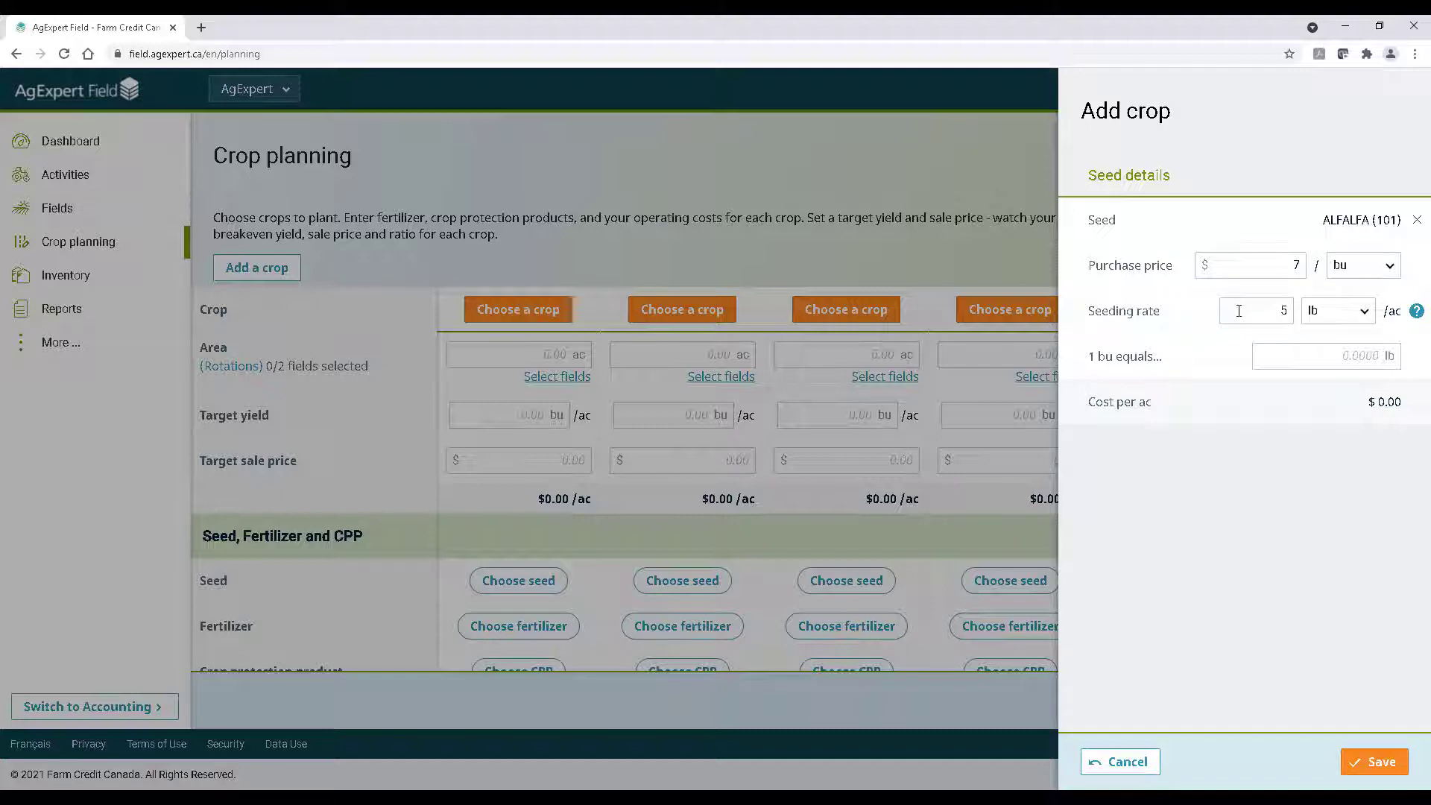
{"action": "left_click", "coordinate": [1370, 762]}
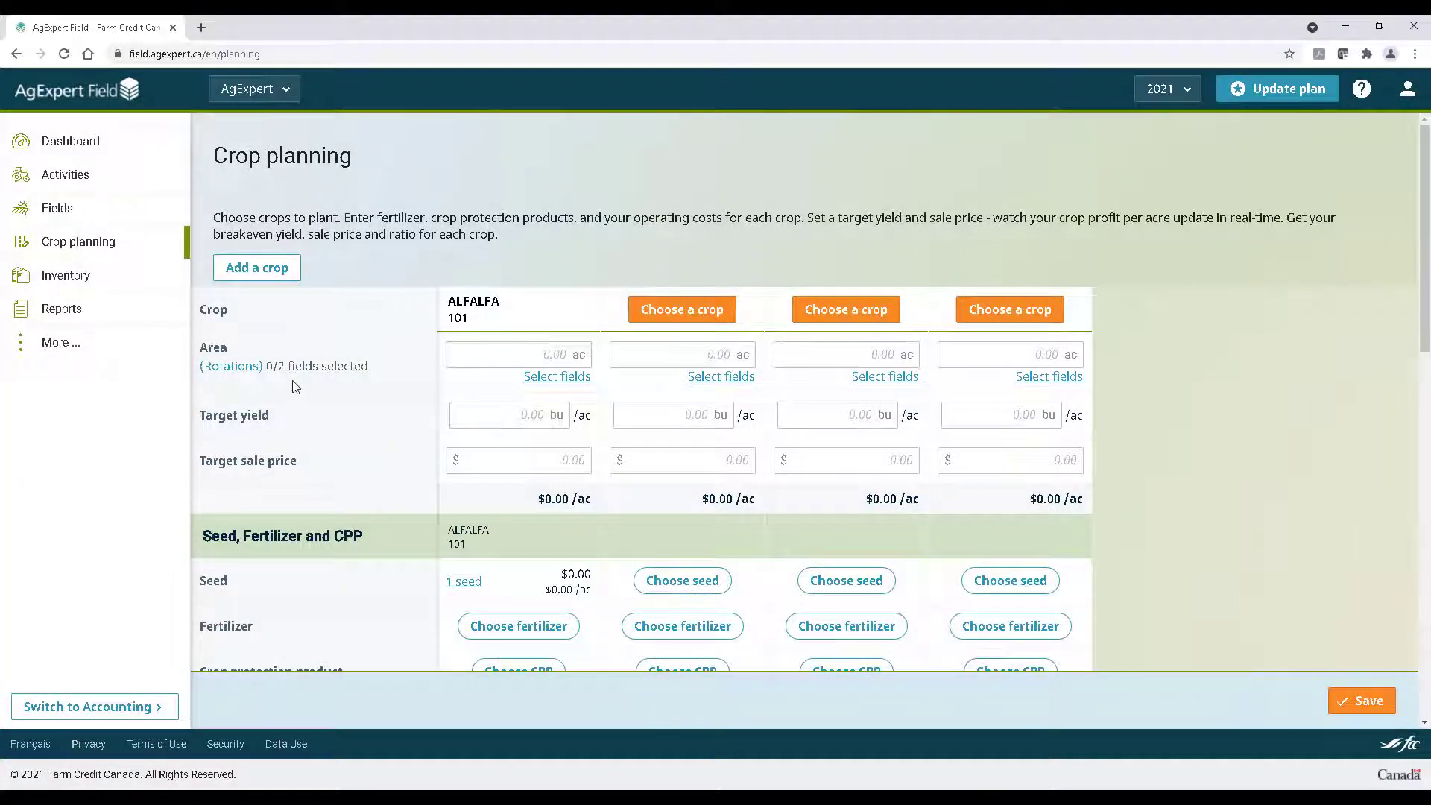
Check the farm's fields, then assign fields A1 and A2 (263.53 ac) to alfalfa
{"action": "left_click", "coordinate": [231, 366]}
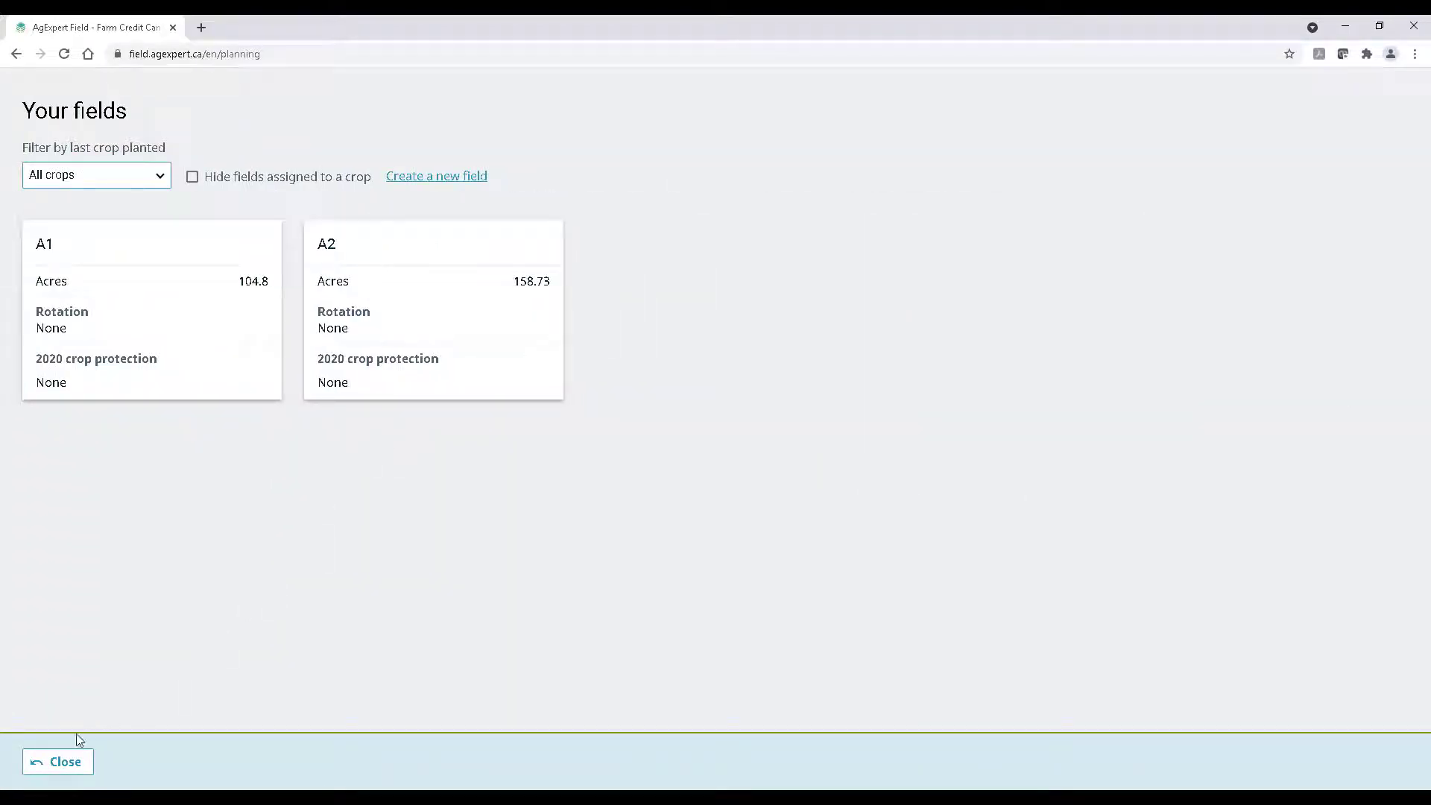
{"action": "left_click", "coordinate": [66, 763]}
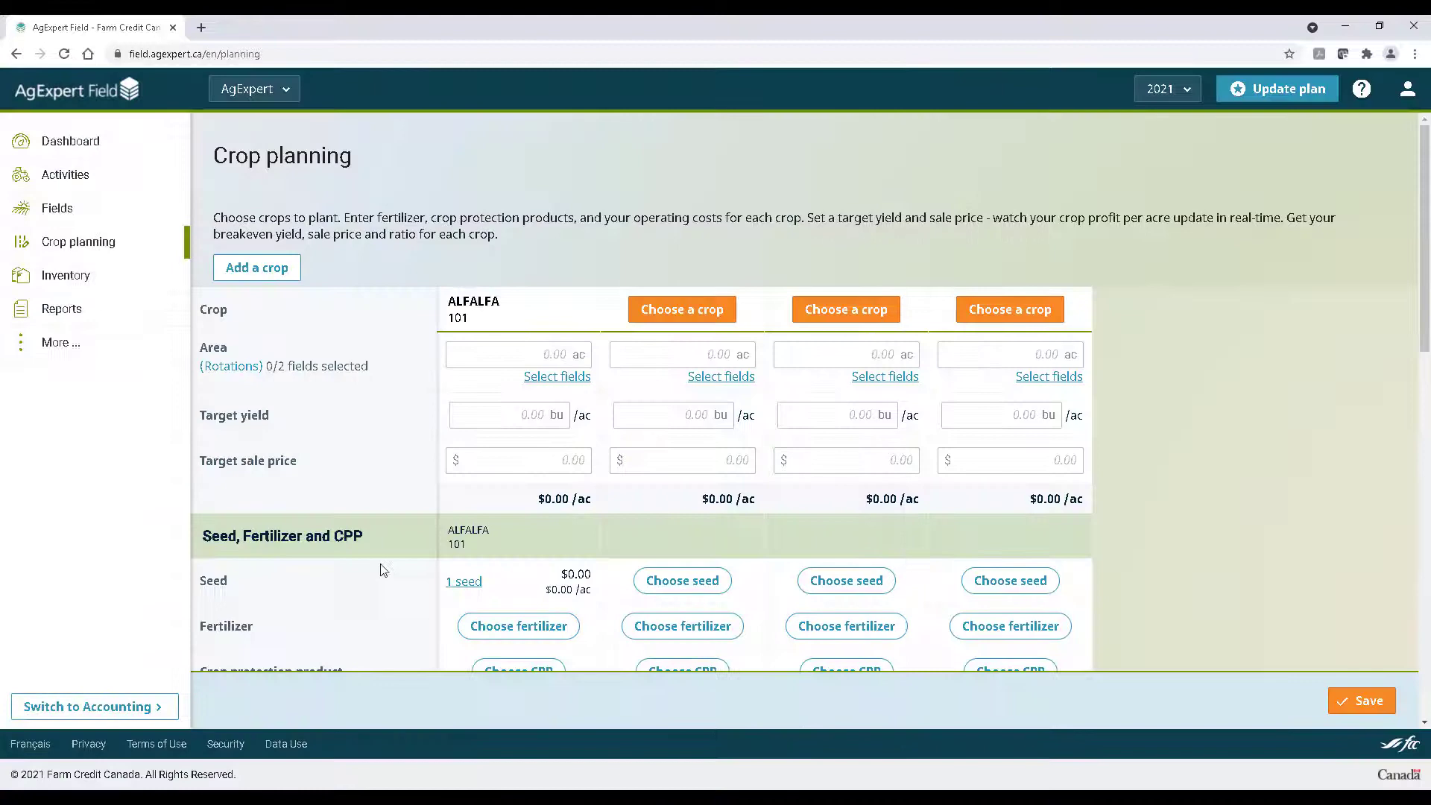
{"action": "left_click", "coordinate": [559, 386]}
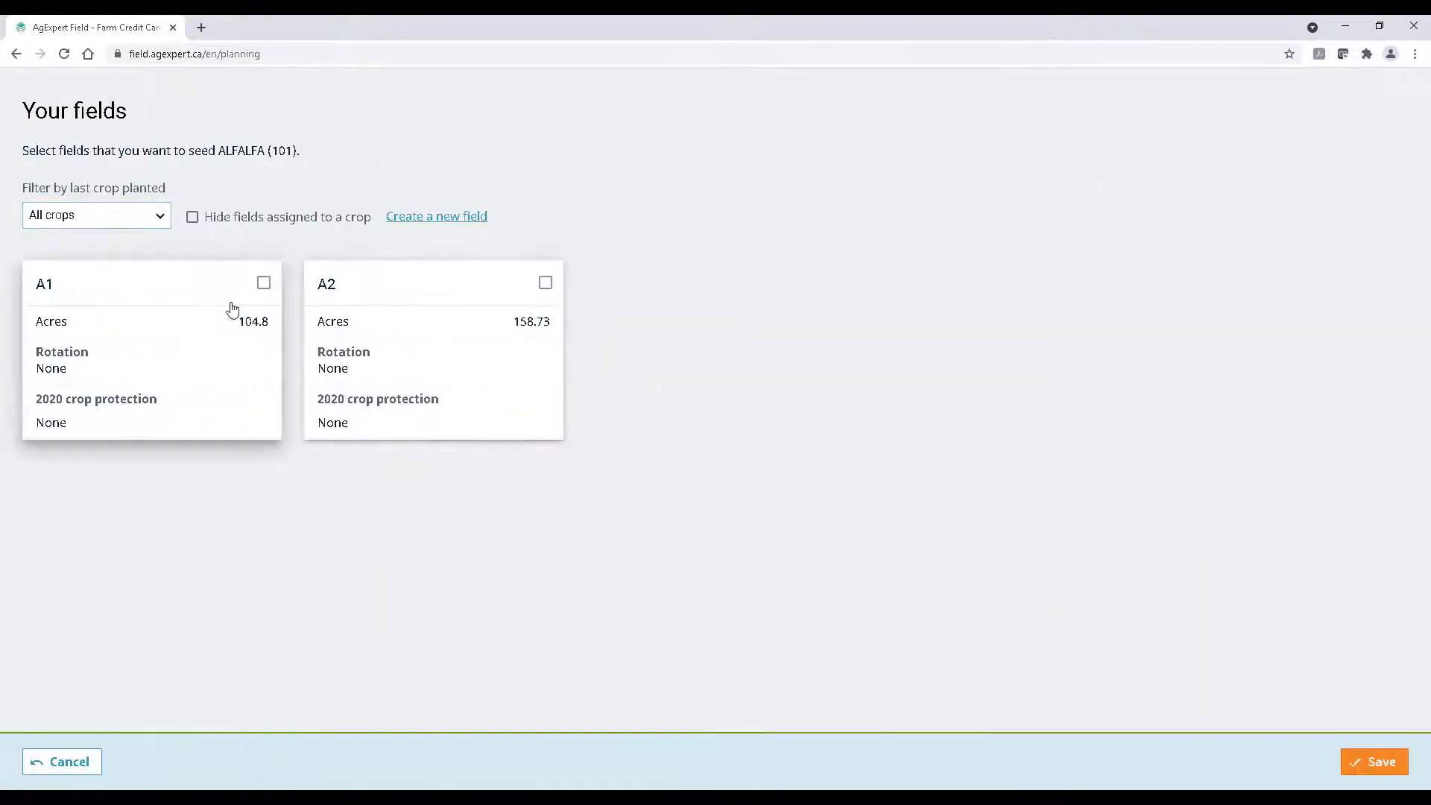
{"action": "left_click", "coordinate": [264, 283]}
{"action": "left_click", "coordinate": [546, 282]}
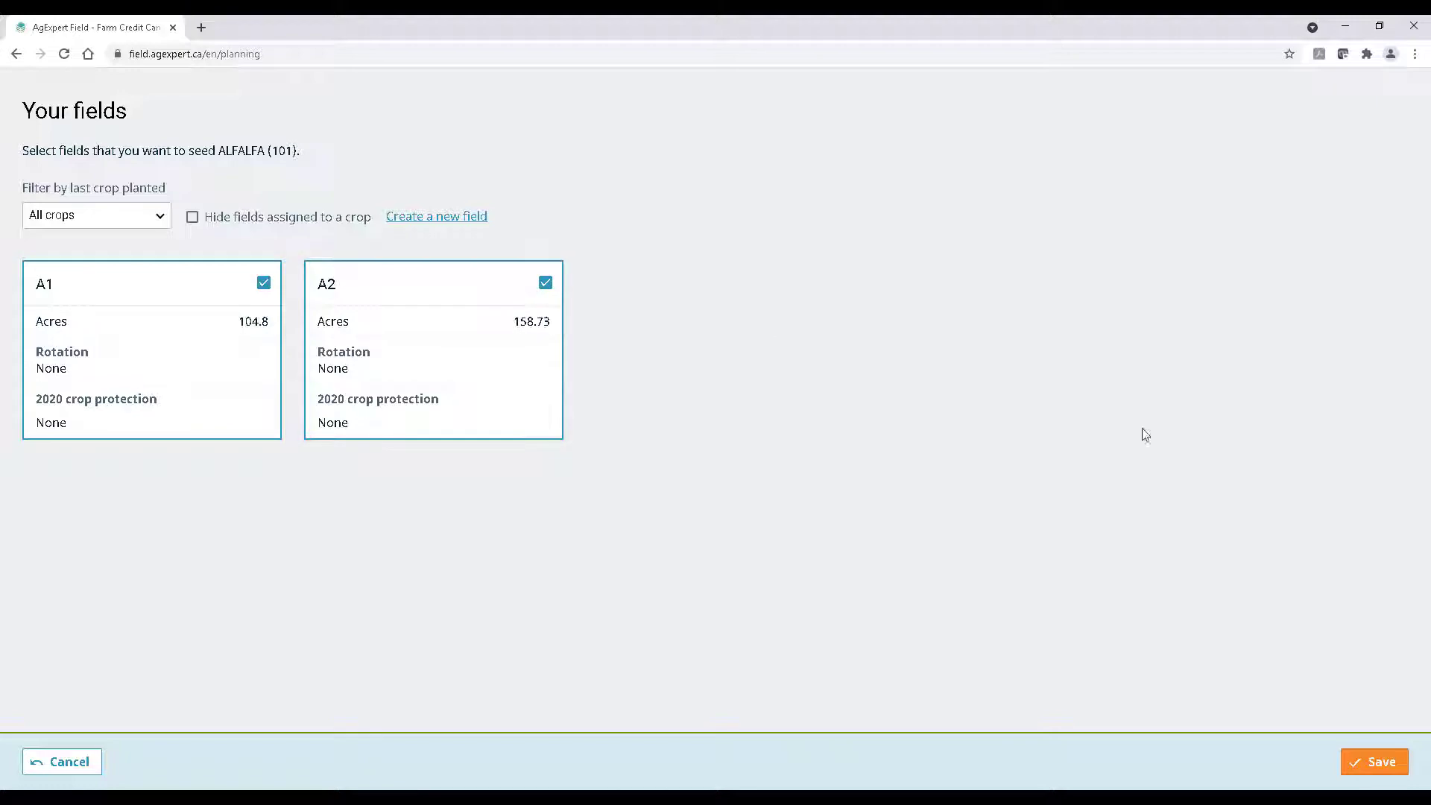
{"action": "left_click", "coordinate": [1365, 764]}
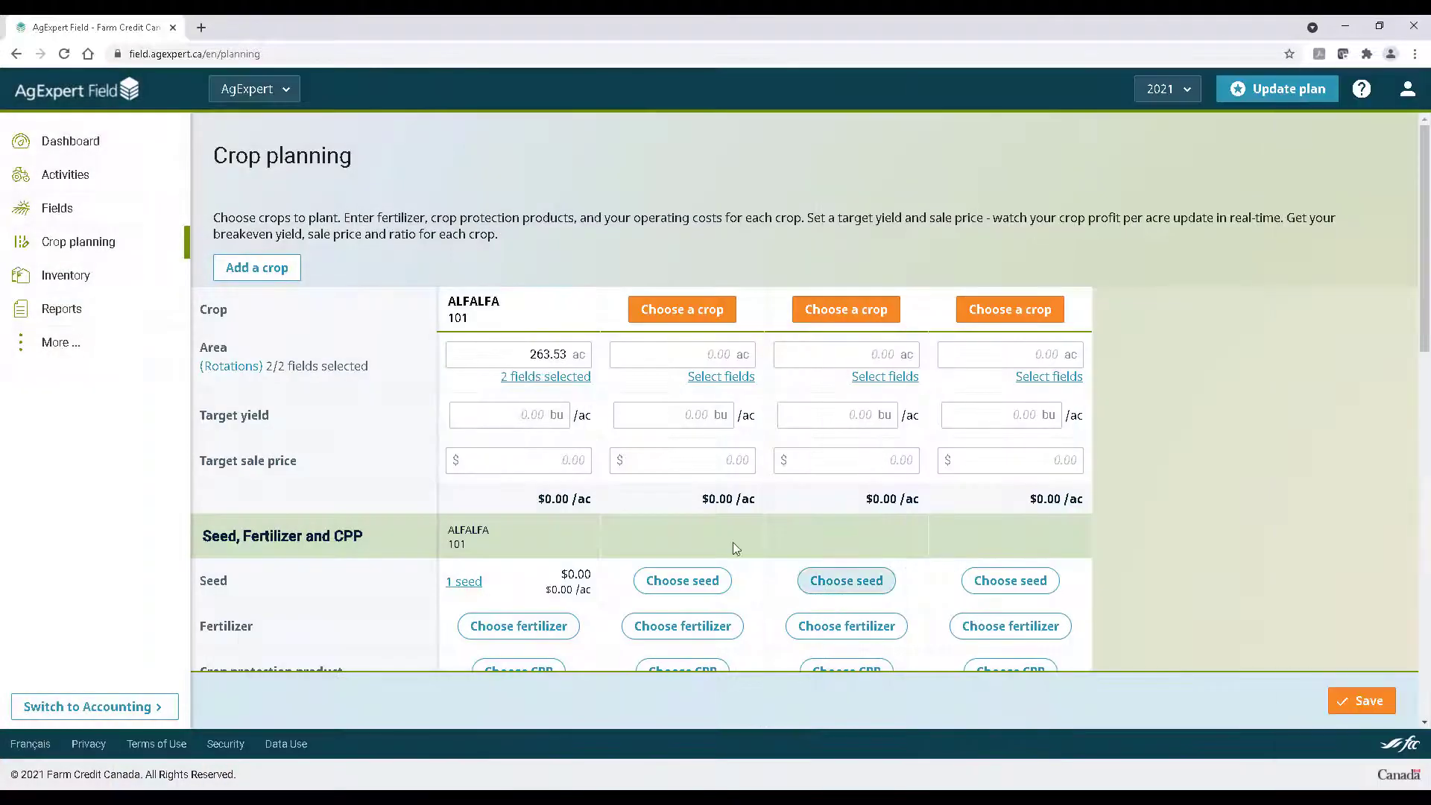
Set alfalfa's target yield to 30 bu/ac and target sale price to $14
{"action": "left_click", "coordinate": [496, 415]}
{"action": "type", "text": "30"}
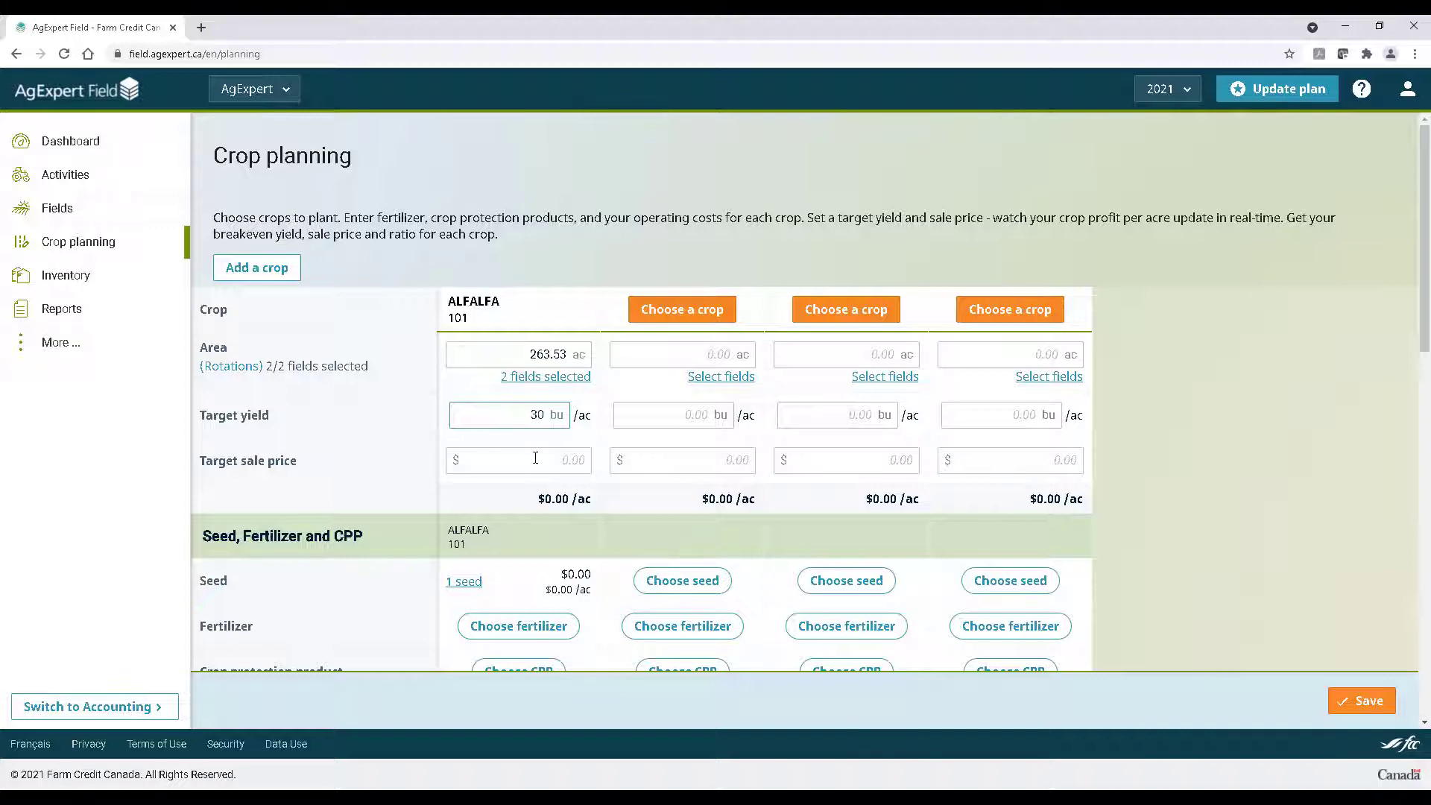
{"action": "left_click", "coordinate": [533, 465]}
{"action": "type", "text": "14"}
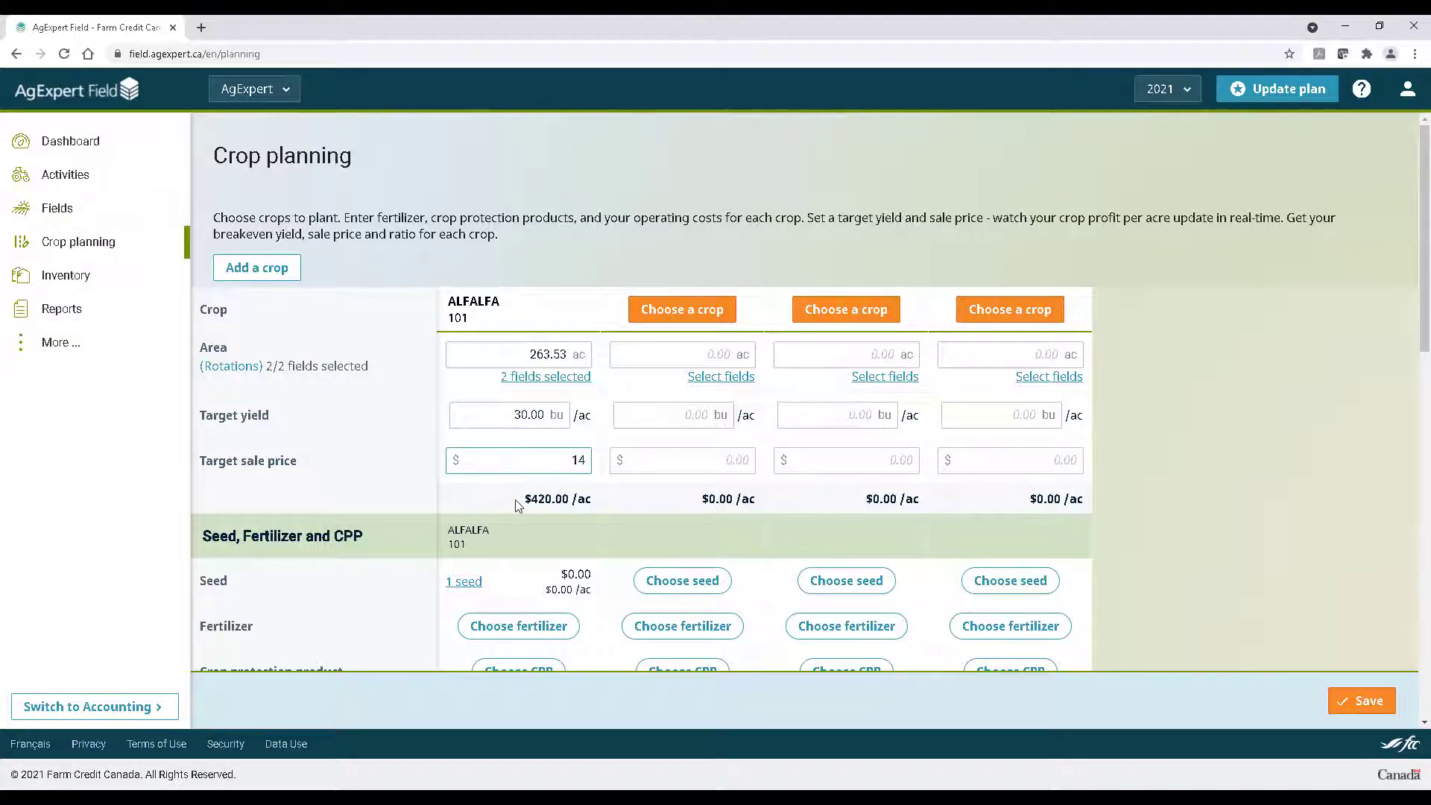
{"action": "key", "text": "Tab"}
{"action": "scroll", "coordinate": [520, 506], "scroll_direction": "down", "scroll_amount": 1}
{"action": "scroll", "coordinate": [518, 506], "scroll_direction": "down", "scroll_amount": 4}
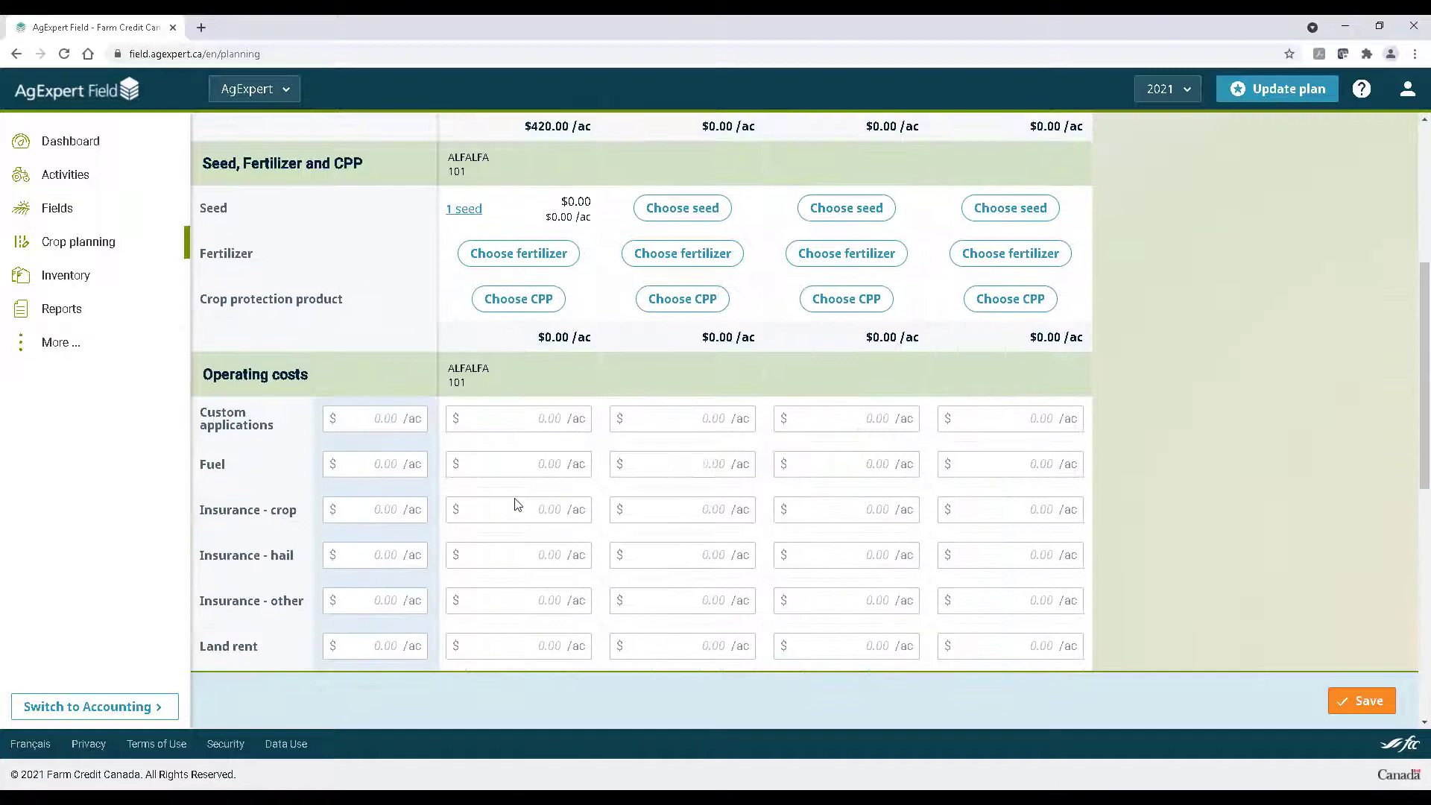
Add 10-10-10 fertilizer to alfalfa at an application rate of 20 lb/ac
{"action": "left_click", "coordinate": [519, 256]}
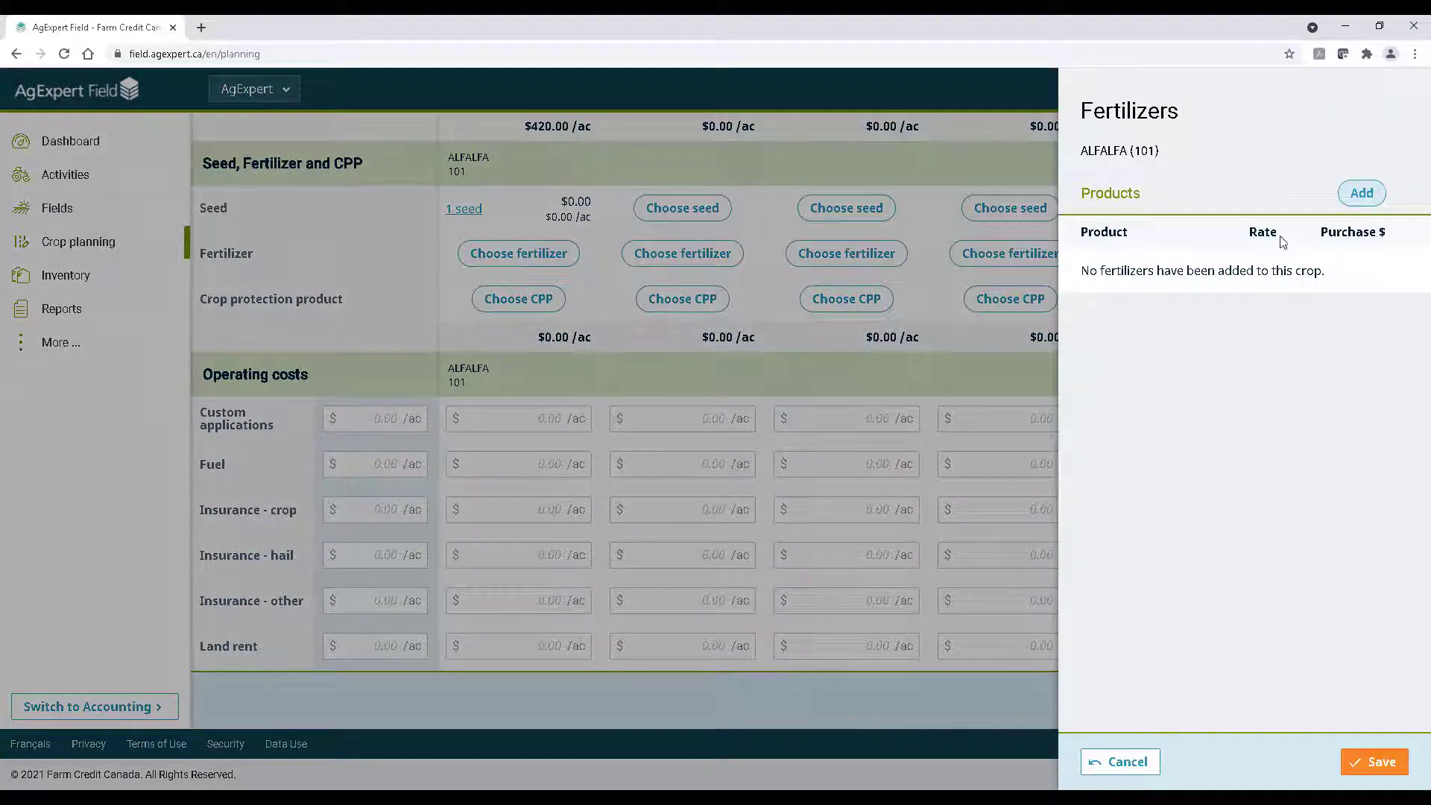
{"action": "left_click", "coordinate": [1367, 197]}
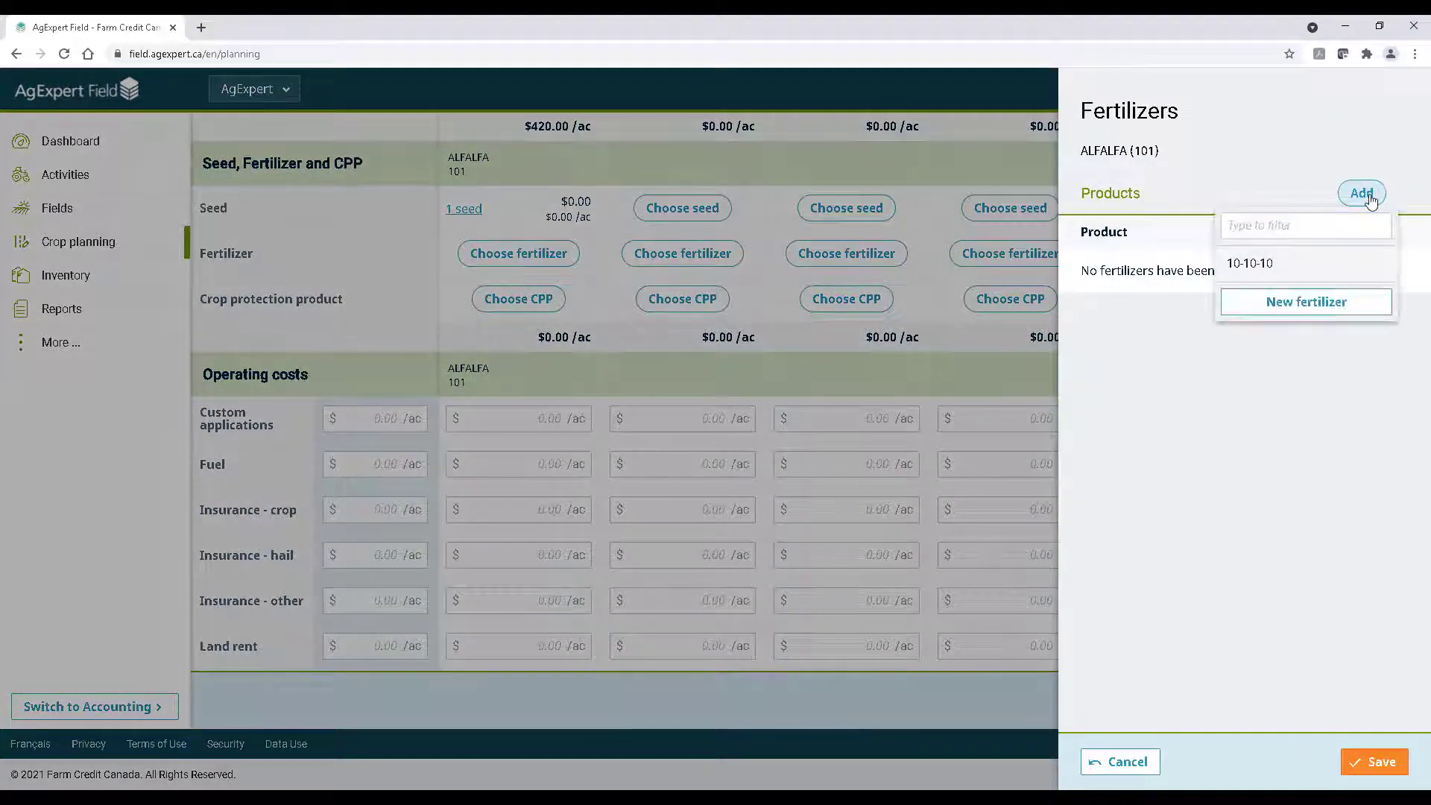
{"action": "left_click", "coordinate": [1274, 273]}
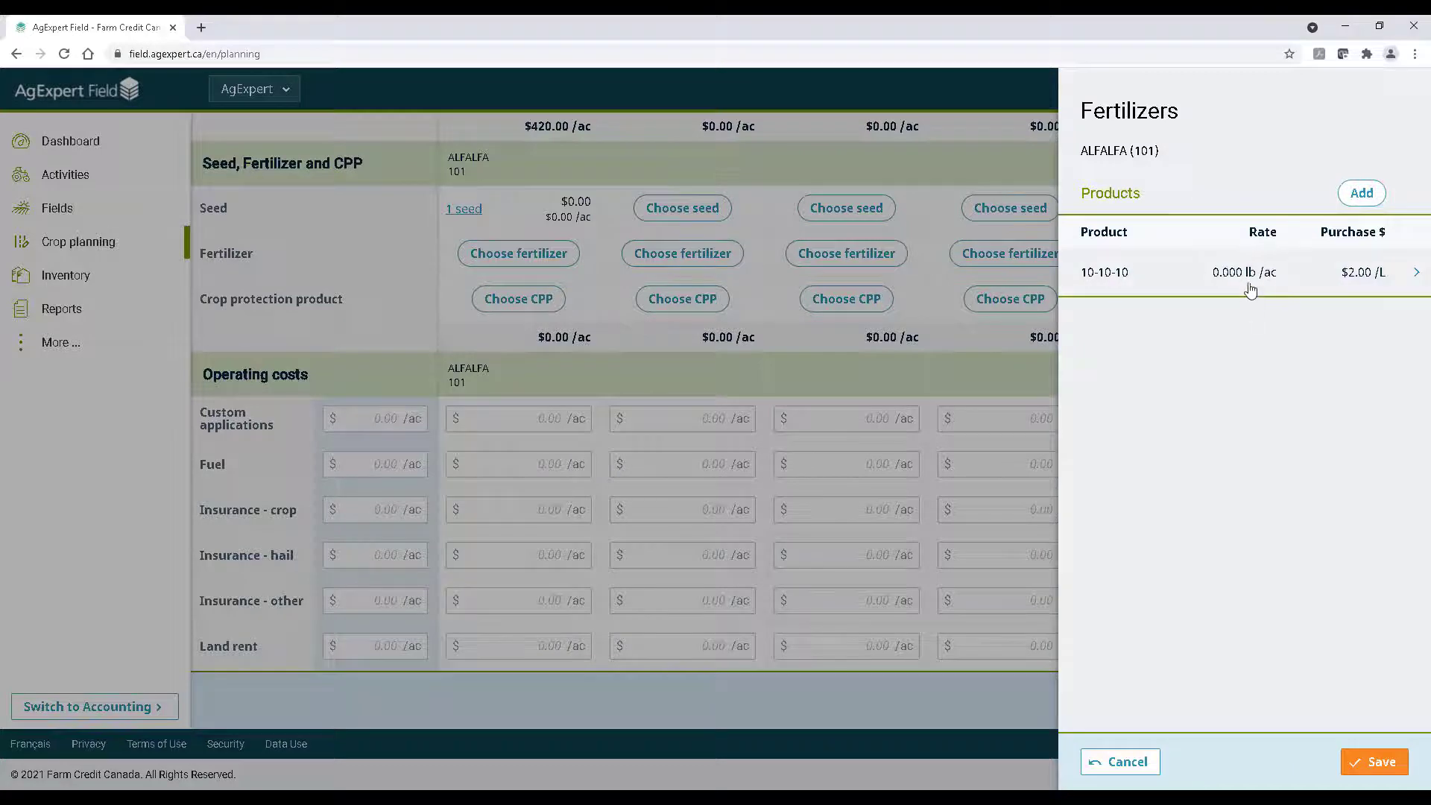
{"action": "left_click", "coordinate": [1251, 288]}
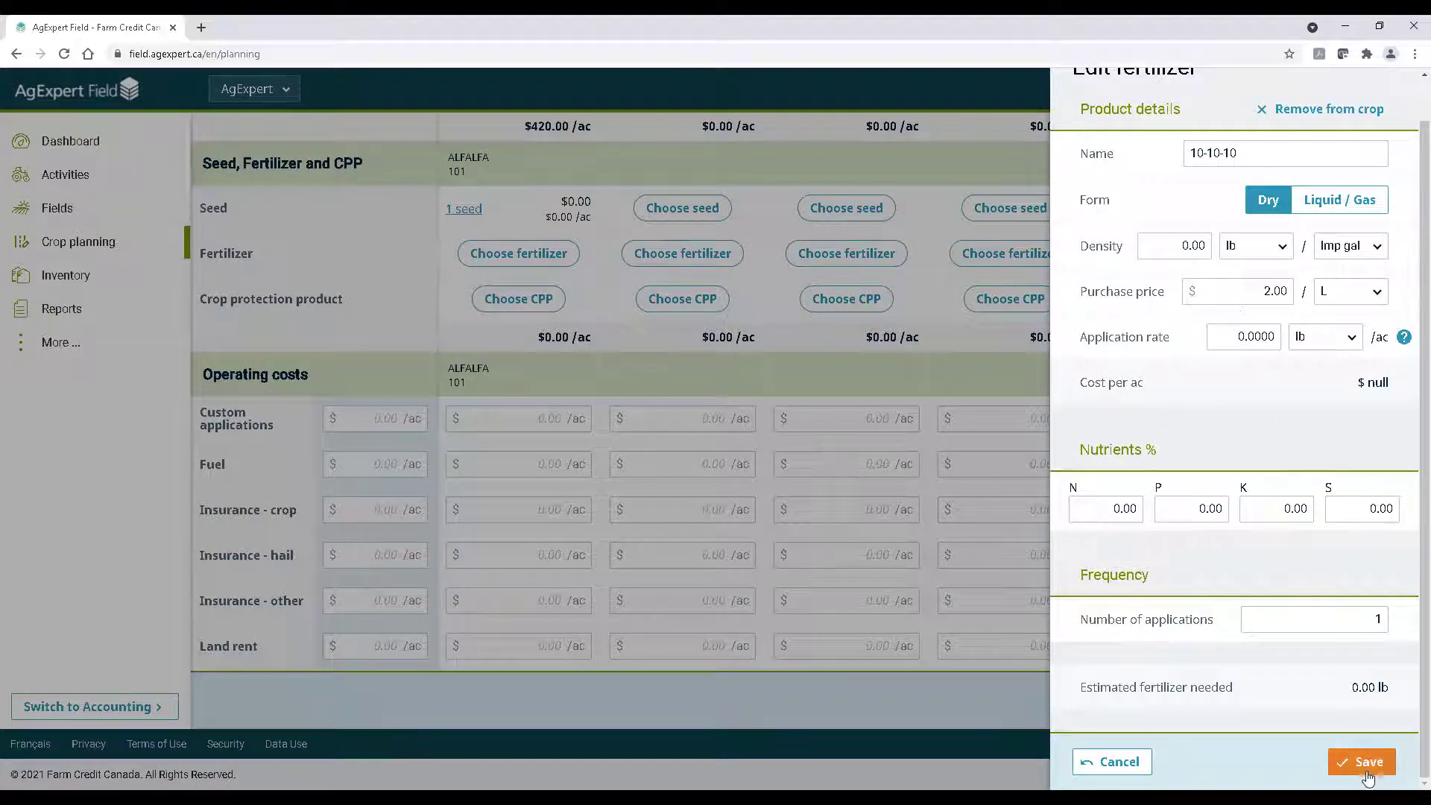
{"action": "left_click", "coordinate": [1225, 336]}
{"action": "type", "text": "20"}
{"action": "left_click", "coordinate": [1361, 762]}
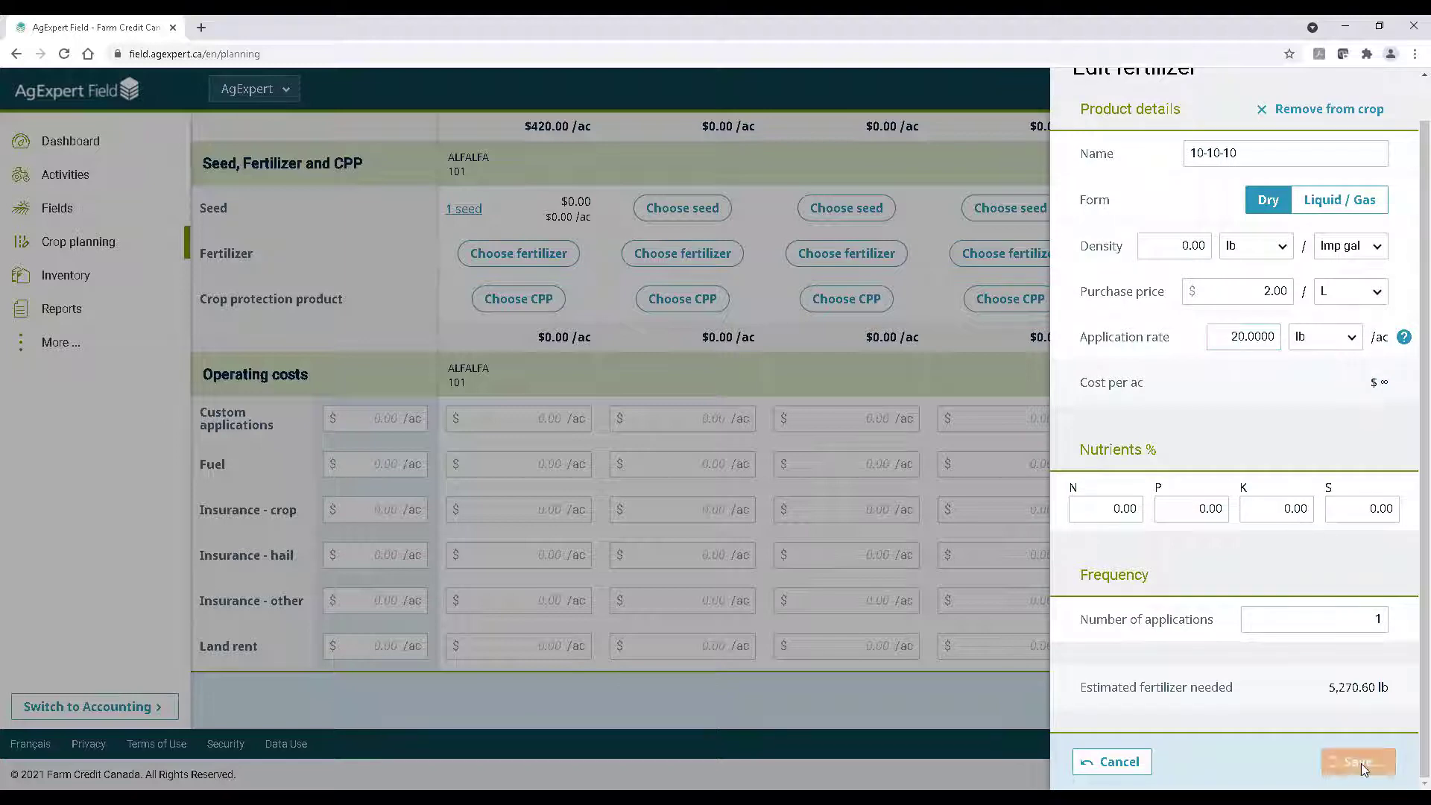
{"action": "left_click", "coordinate": [1374, 762]}
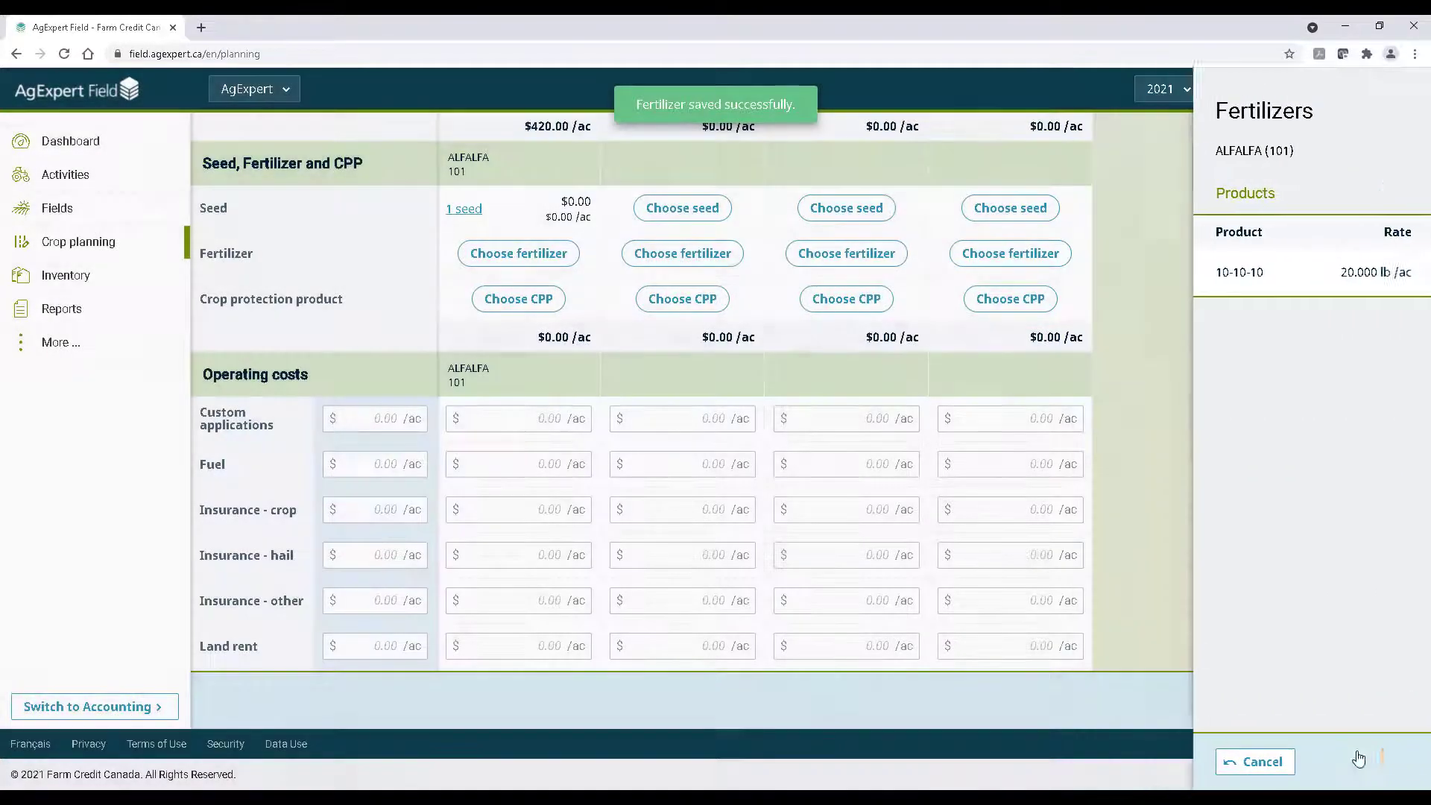
Add Enforcer Herbicide Co-Pack as alfalfa's crop protection product ($20.00/ac, $5,270.60 total)
{"action": "left_click", "coordinate": [505, 302]}
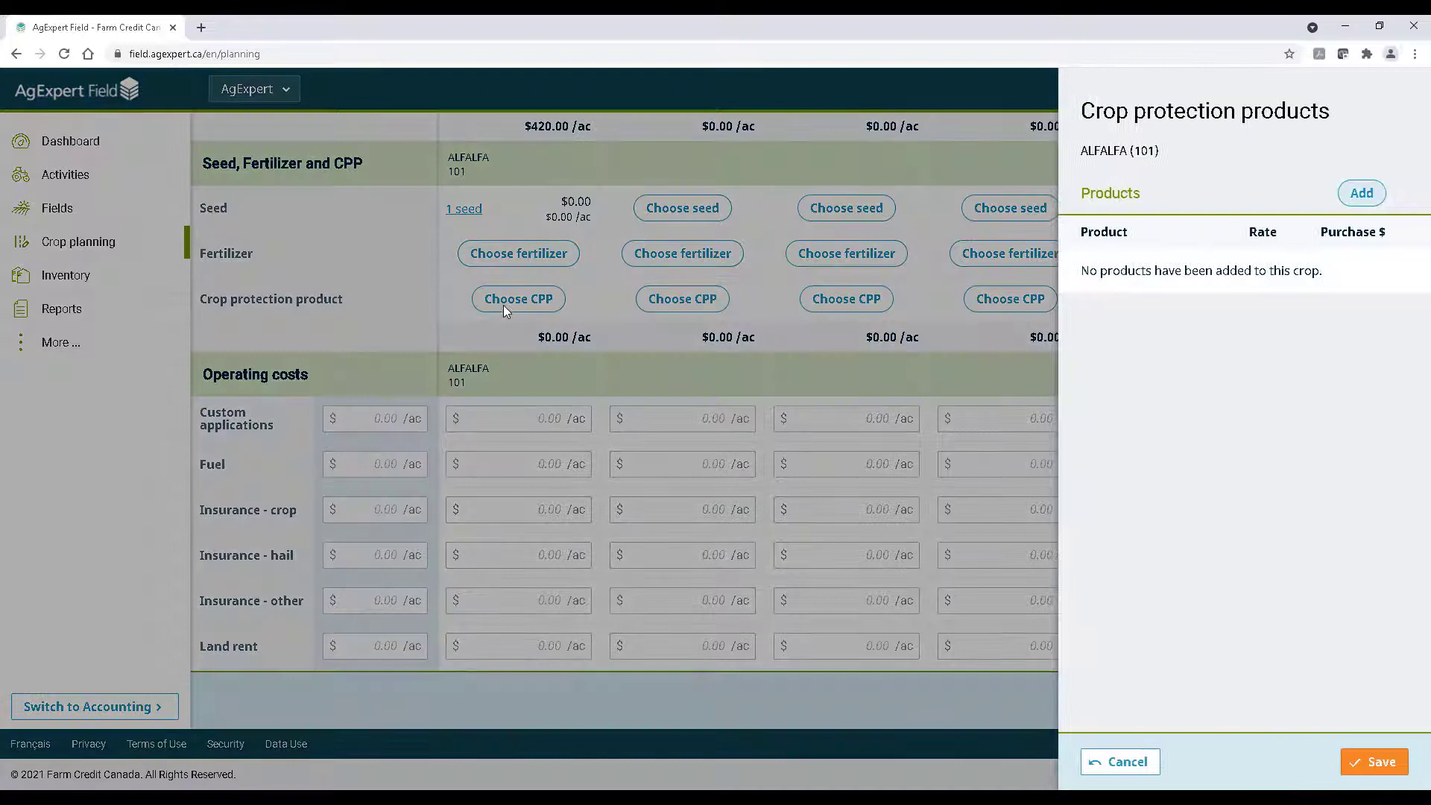
{"action": "left_click", "coordinate": [1361, 194]}
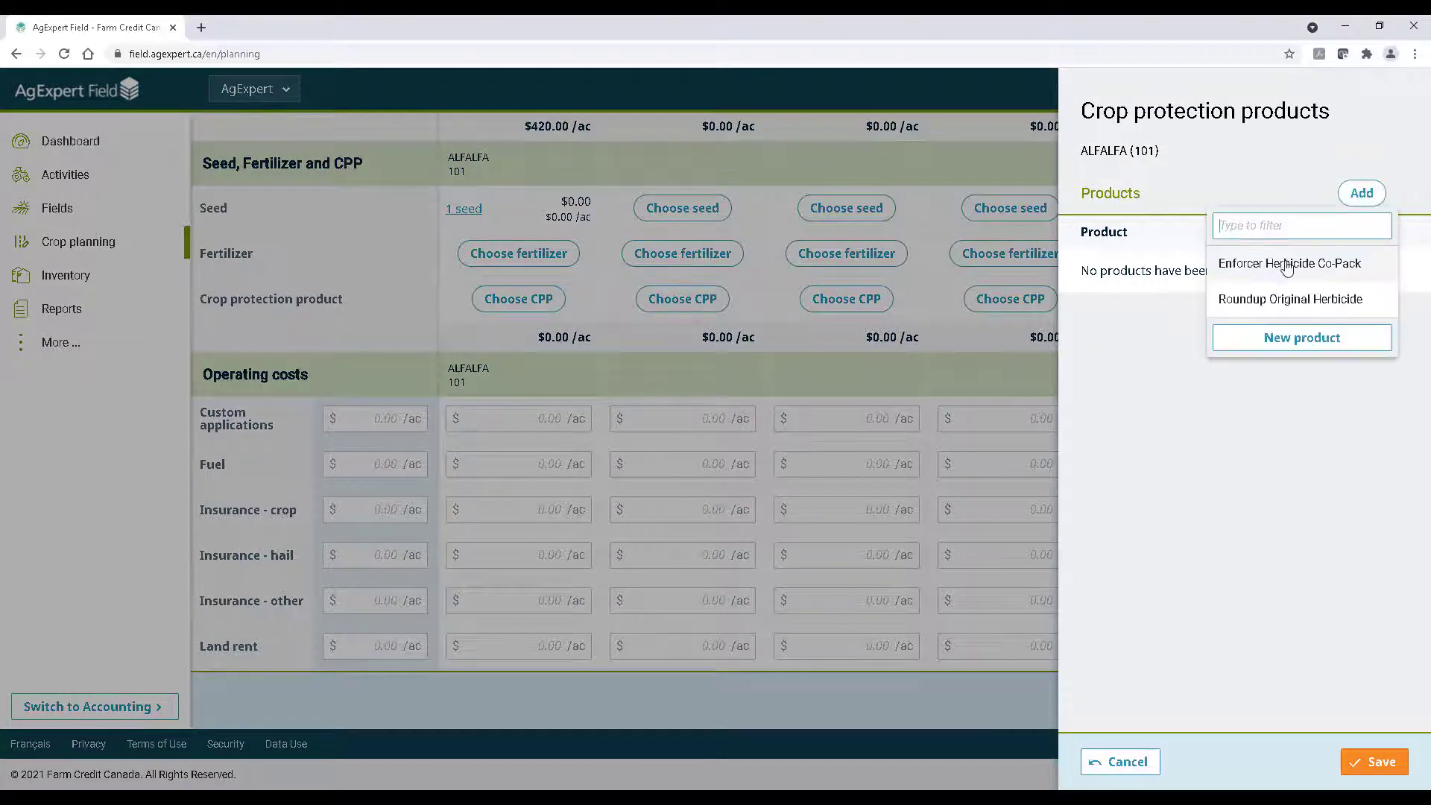
{"action": "left_click", "coordinate": [1282, 262]}
{"action": "left_click", "coordinate": [1374, 761]}
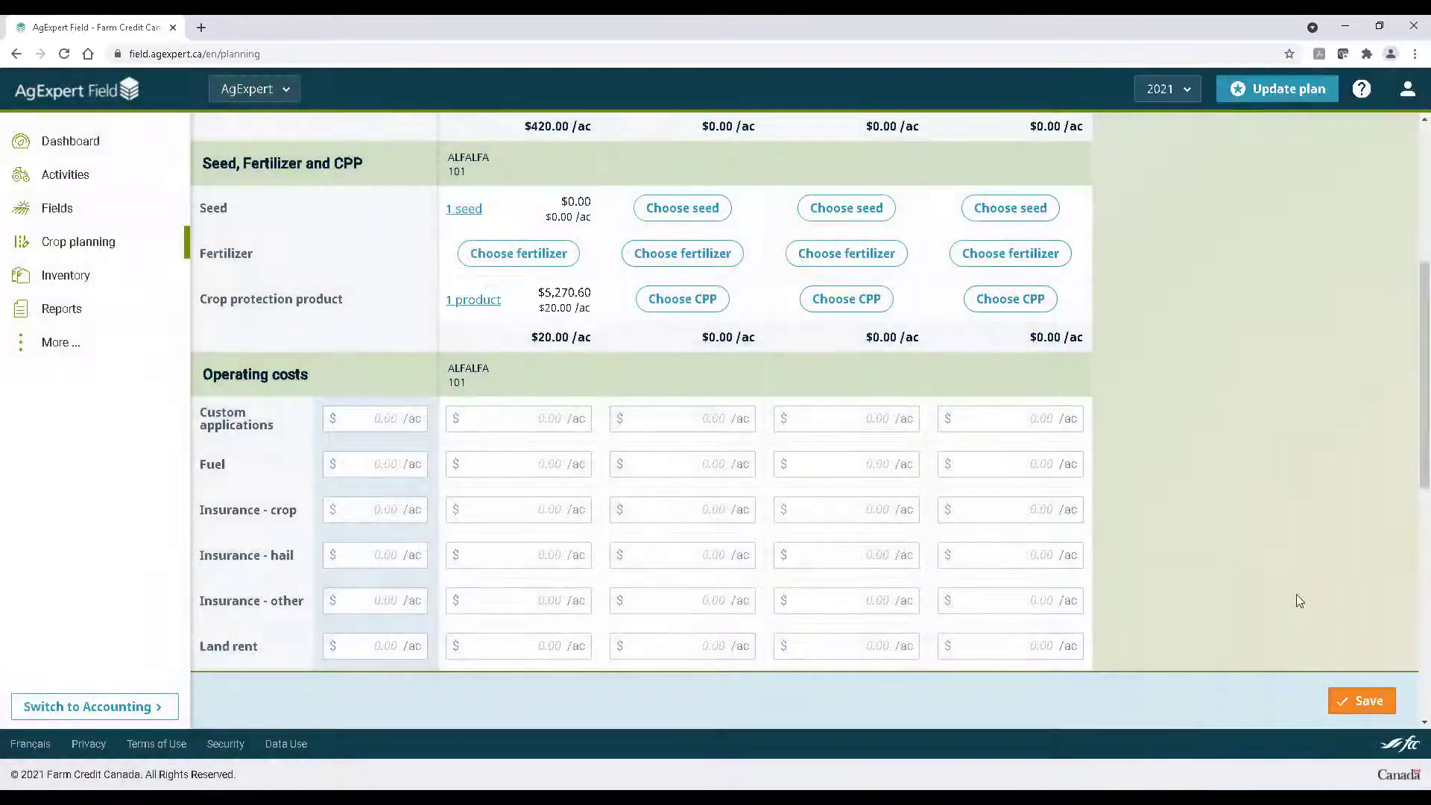
{"action": "scroll", "coordinate": [1299, 601], "scroll_direction": "down", "scroll_amount": 1}
{"action": "scroll", "coordinate": [1297, 601], "scroll_direction": "down", "scroll_amount": 1}
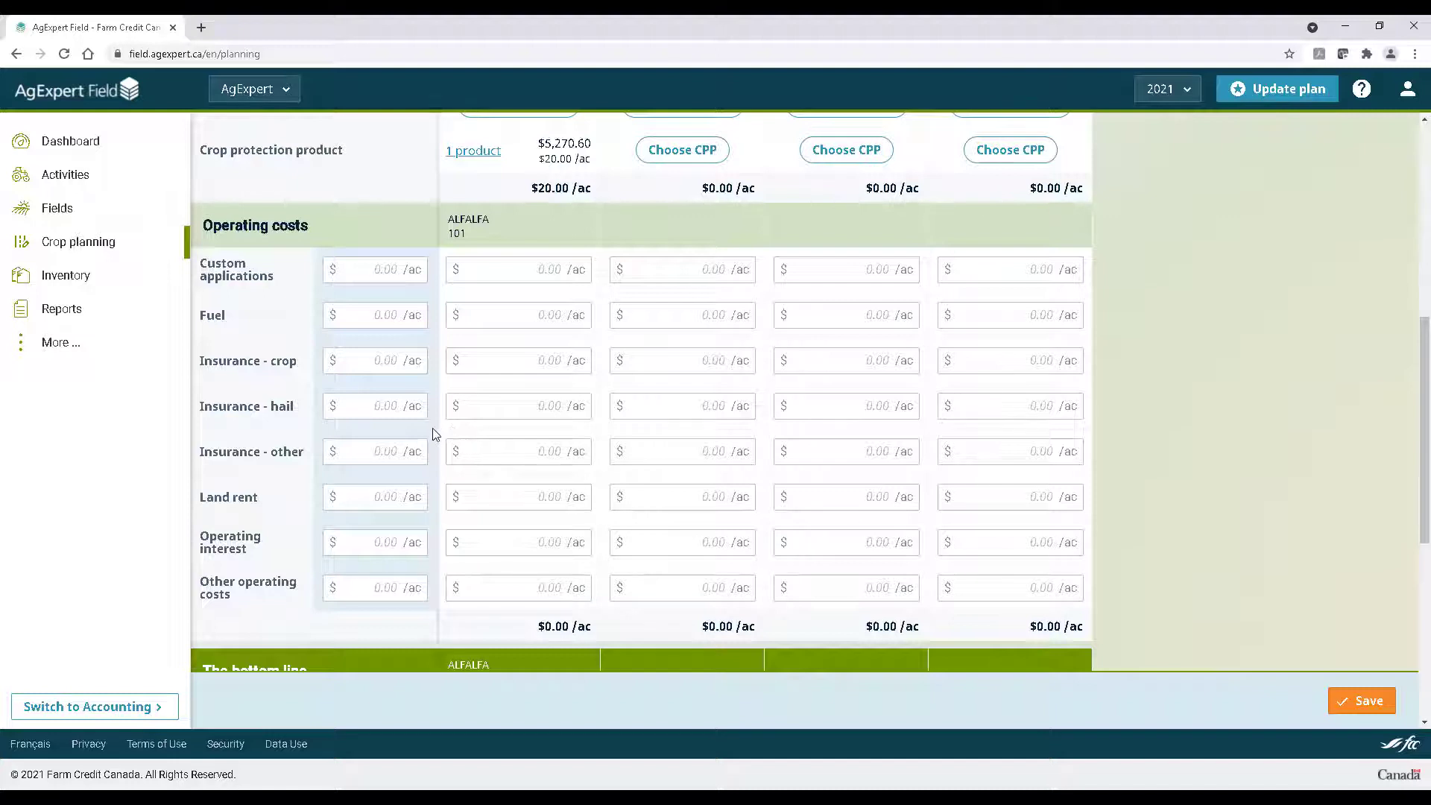
Enter alfalfa costs: $10/ac custom applications, fuel and crop insurance, $14/ac hail insurance
{"action": "left_click", "coordinate": [361, 273]}
{"action": "type", "text": "10"}
{"action": "left_click", "coordinate": [376, 315]}
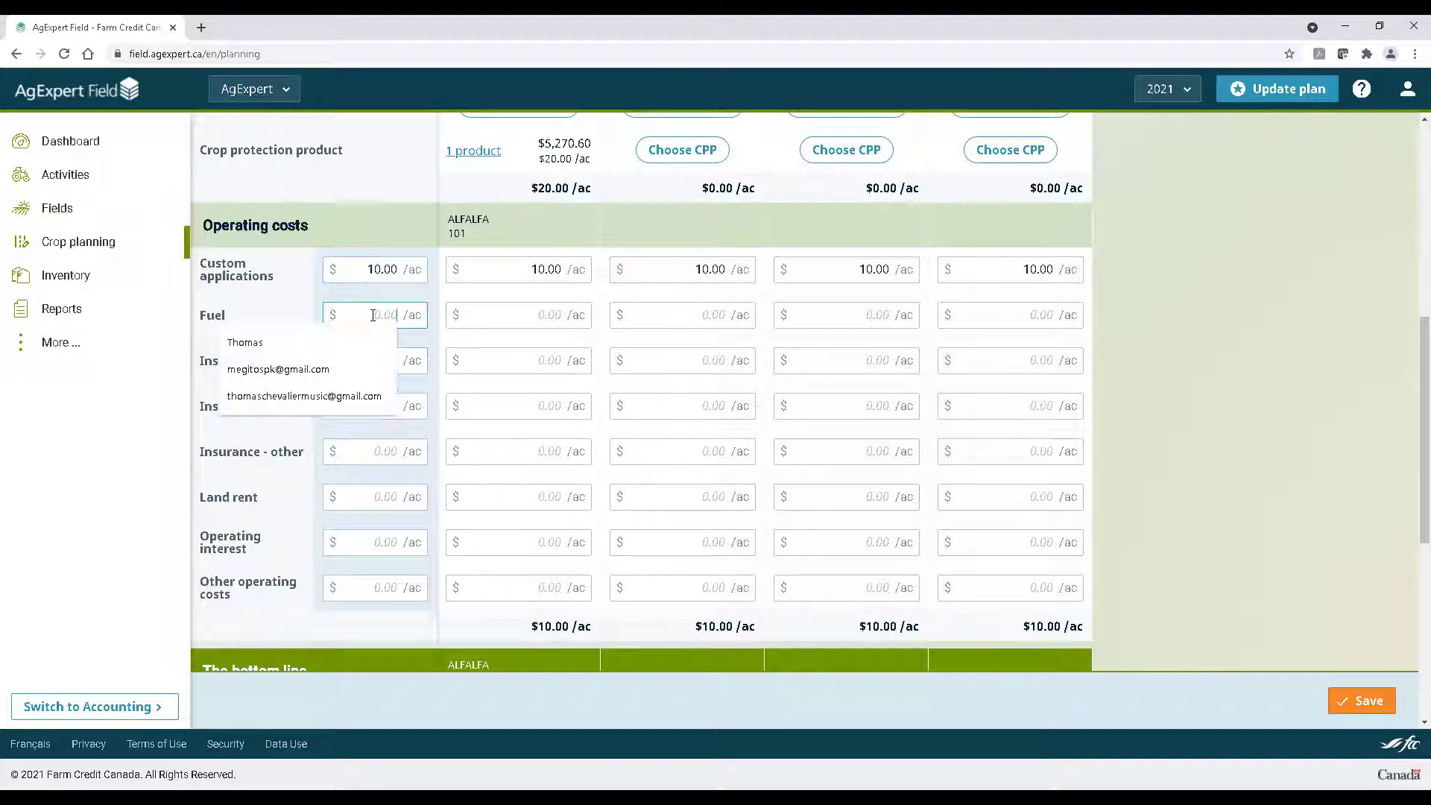
{"action": "type", "text": "10"}
{"action": "left_click", "coordinate": [380, 360]}
{"action": "type", "text": "10"}
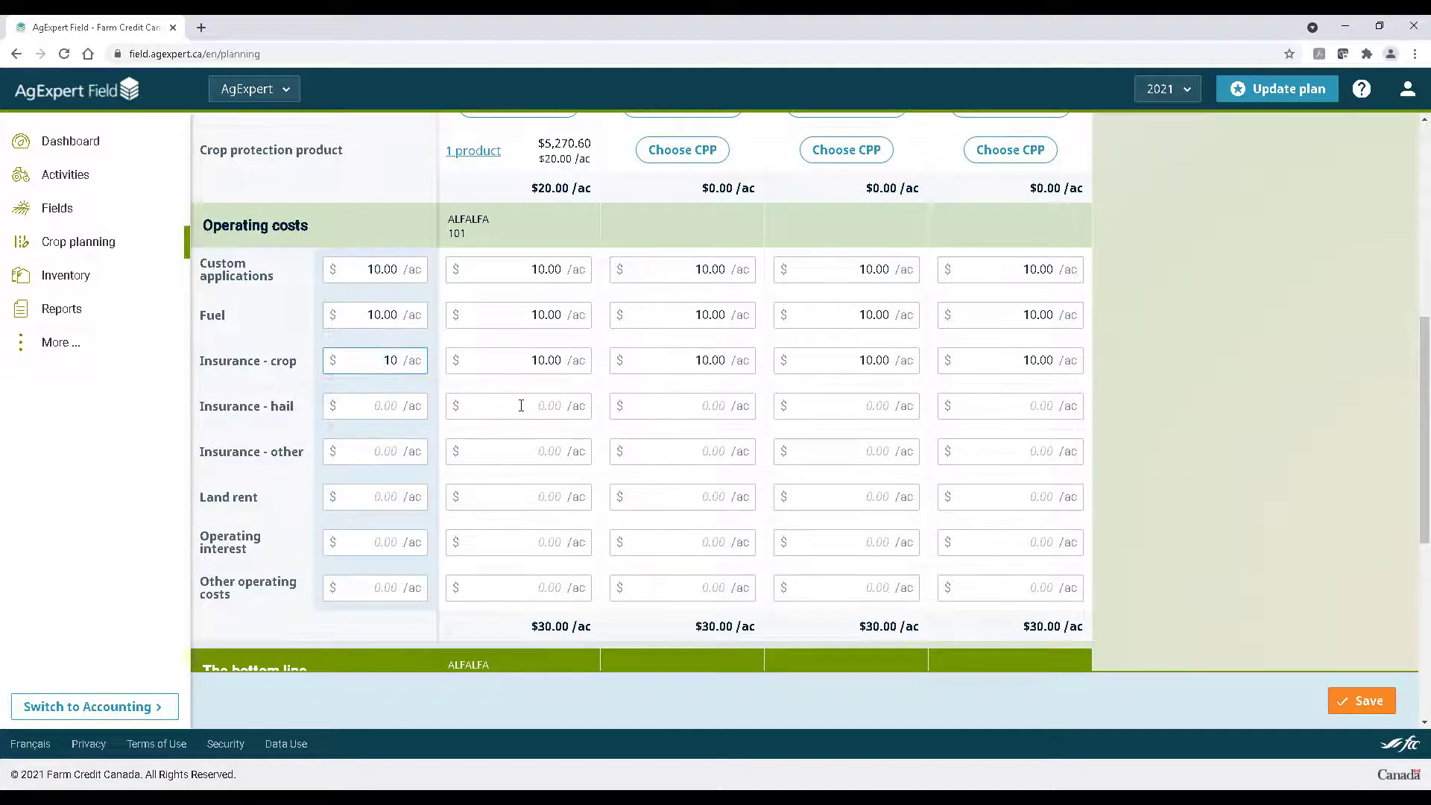
{"action": "left_click", "coordinate": [521, 406]}
{"action": "type", "text": "14"}
{"action": "left_click", "coordinate": [534, 451]}
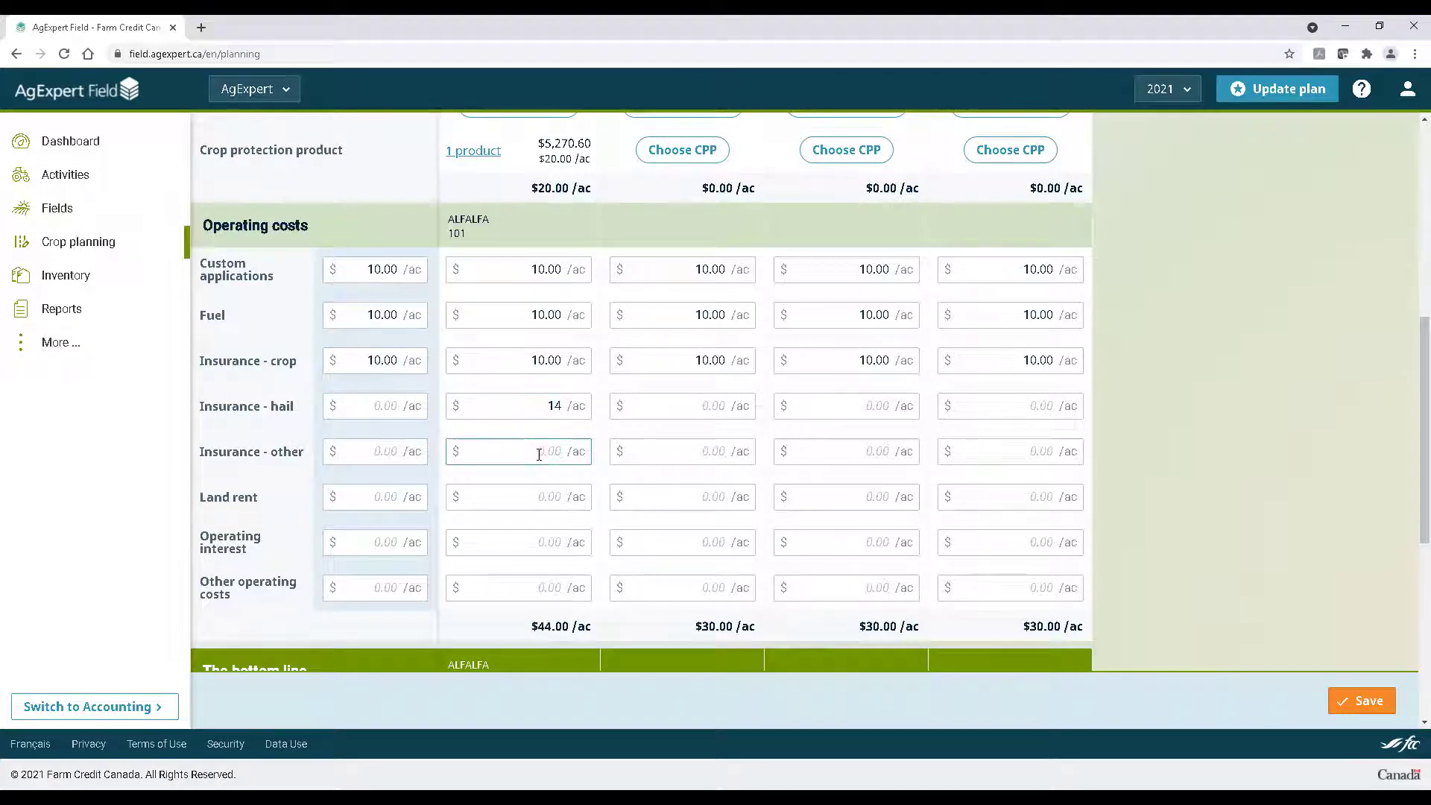
{"action": "scroll", "coordinate": [538, 454], "scroll_direction": "down", "scroll_amount": 1}
{"action": "scroll", "coordinate": [541, 454], "scroll_direction": "down", "scroll_amount": 1}
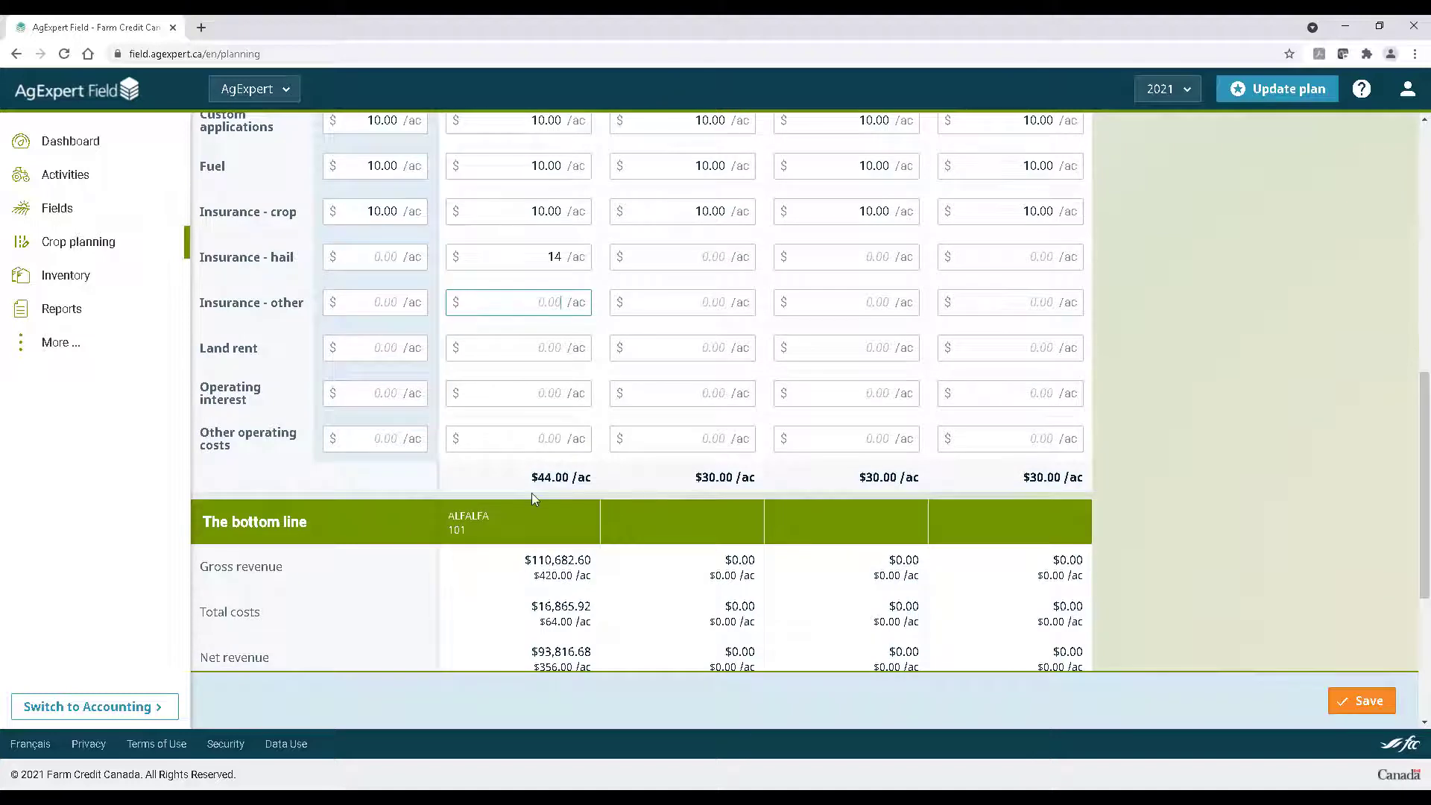
{"action": "scroll", "coordinate": [533, 496], "scroll_direction": "down", "scroll_amount": 2}
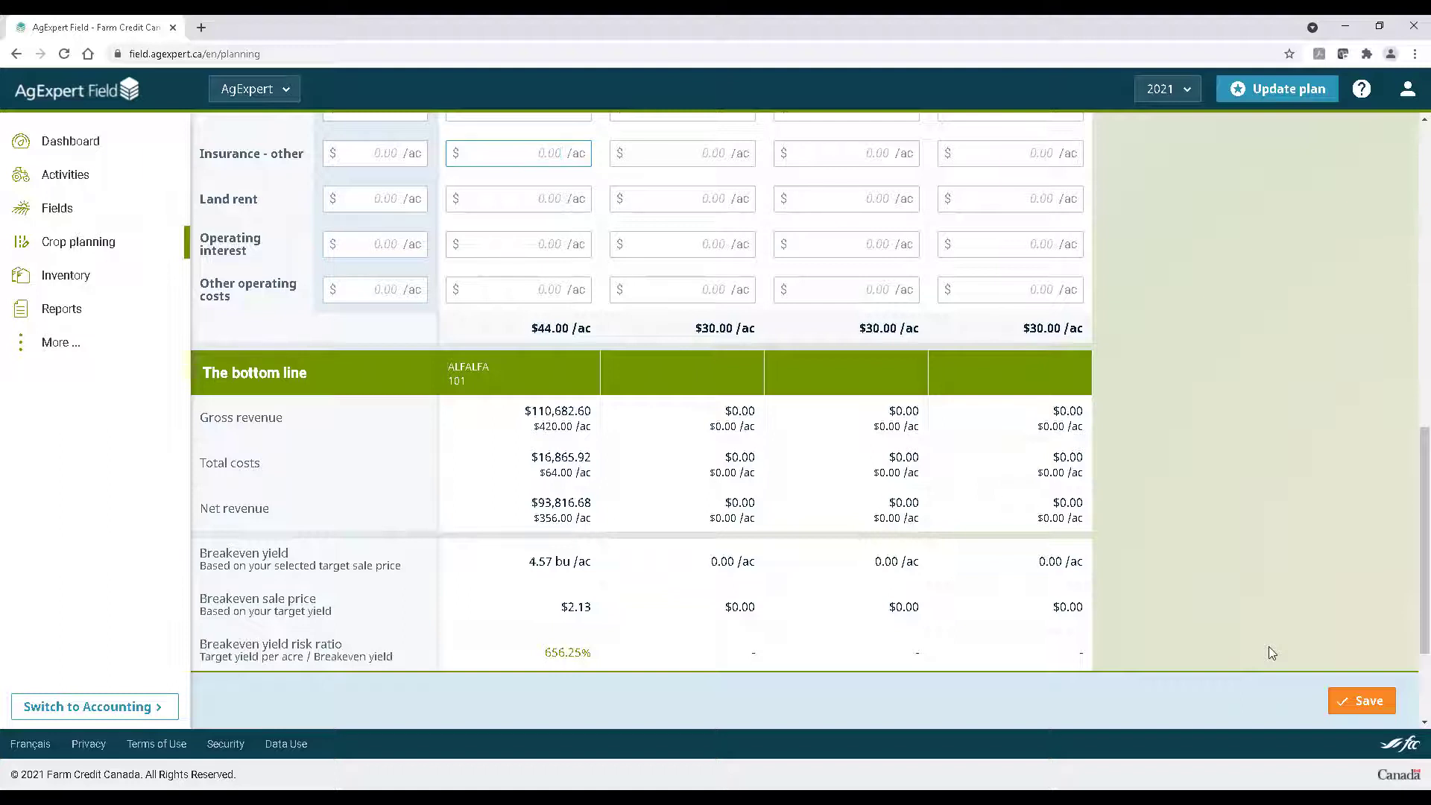
{"action": "scroll", "coordinate": [1269, 647], "scroll_direction": "down", "scroll_amount": 3}
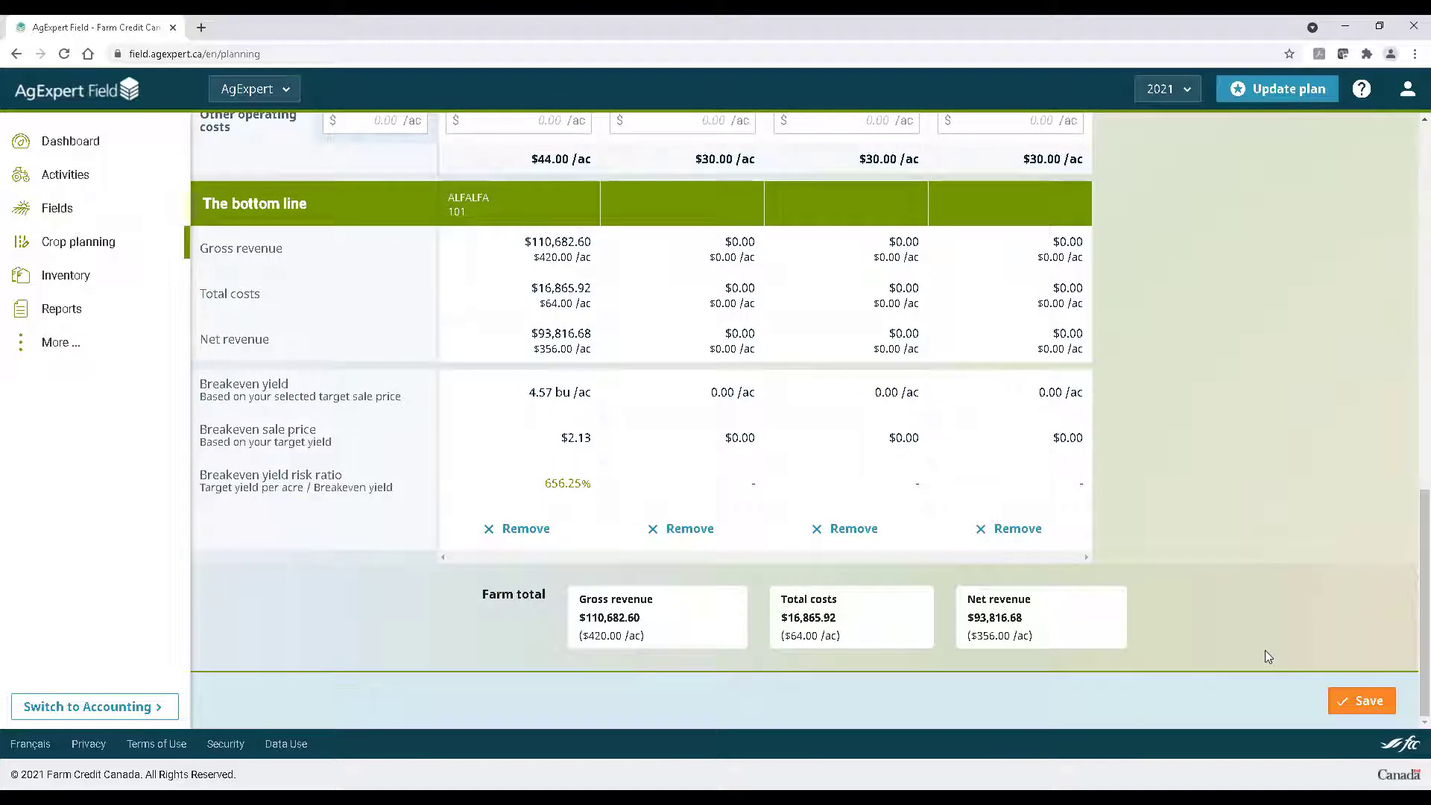
{"action": "scroll", "coordinate": [1267, 654], "scroll_direction": "up", "scroll_amount": 15}
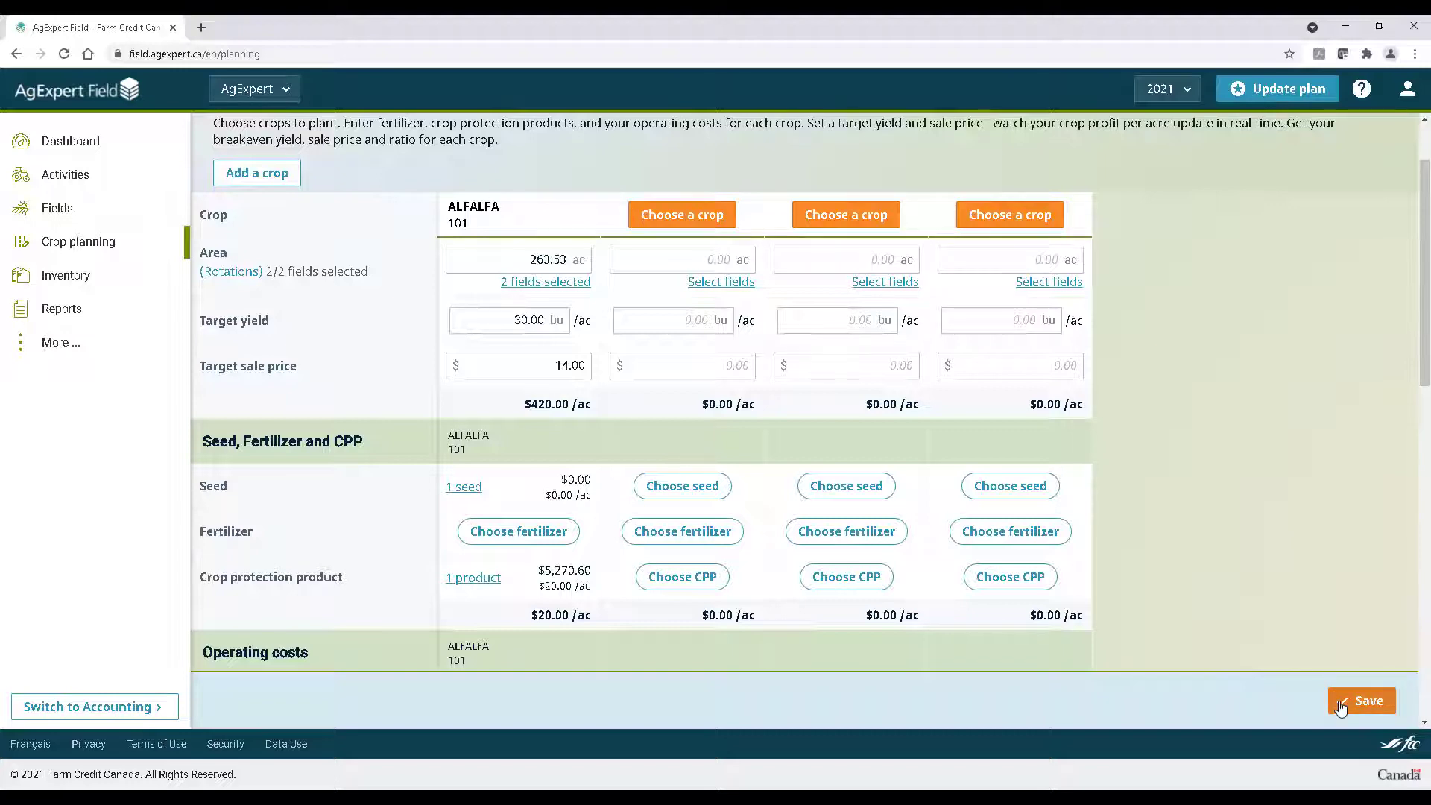
Save the 2021 plan with only the alfalfa column, then add a new empty crop column
{"action": "scroll", "coordinate": [1282, 614], "scroll_direction": "up", "scroll_amount": 2}
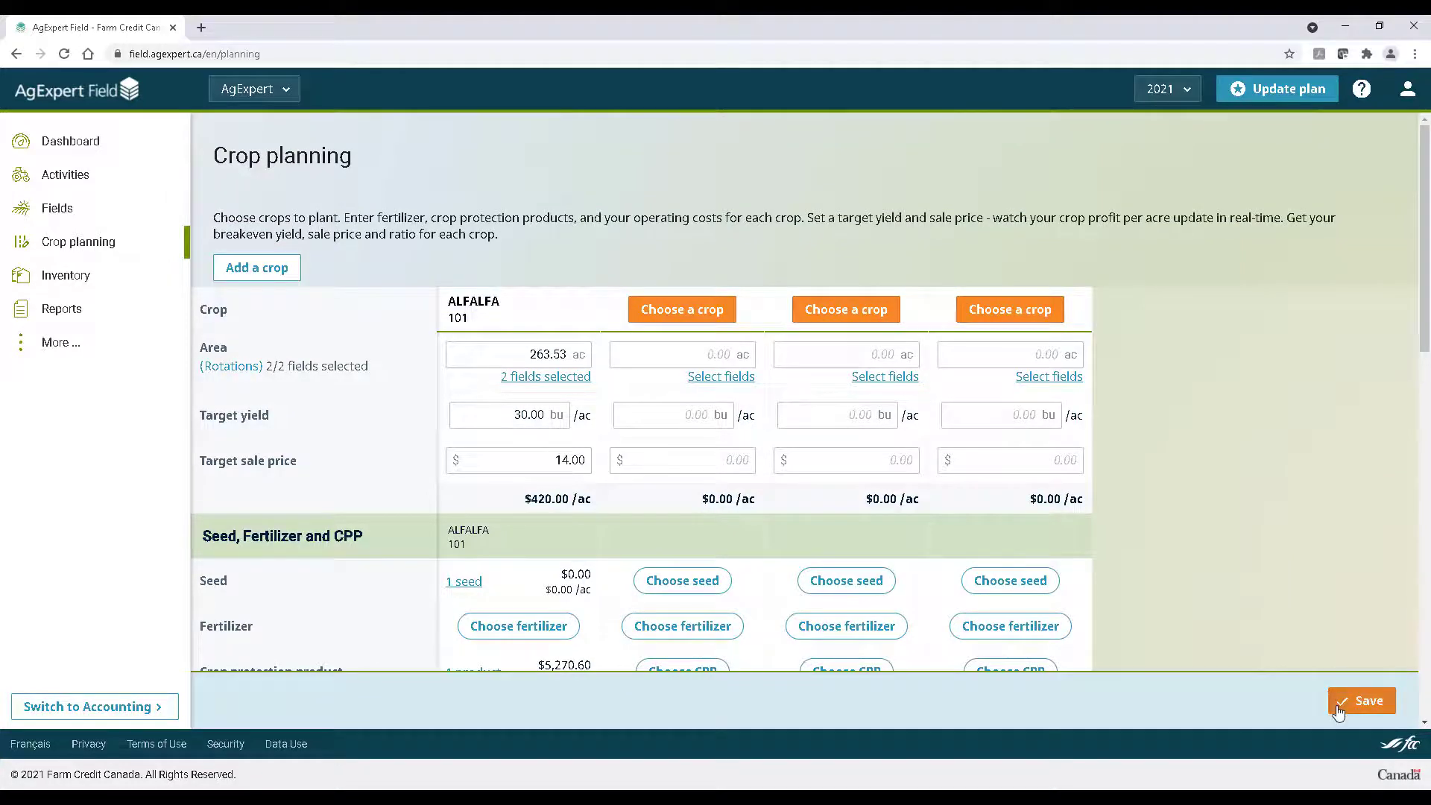
{"action": "left_click", "coordinate": [1367, 701]}
{"action": "left_click", "coordinate": [835, 488]}
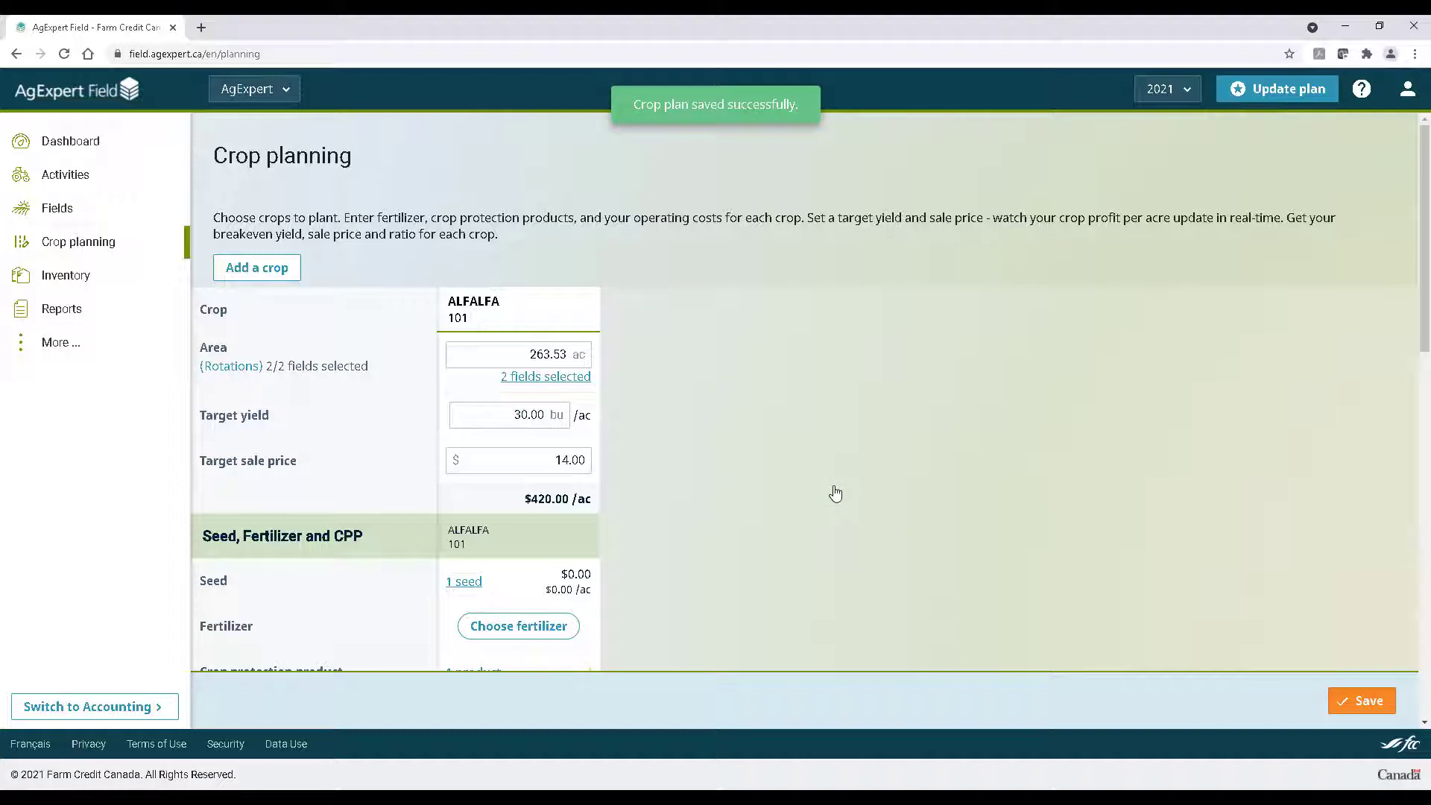
{"action": "left_click", "coordinate": [274, 267]}
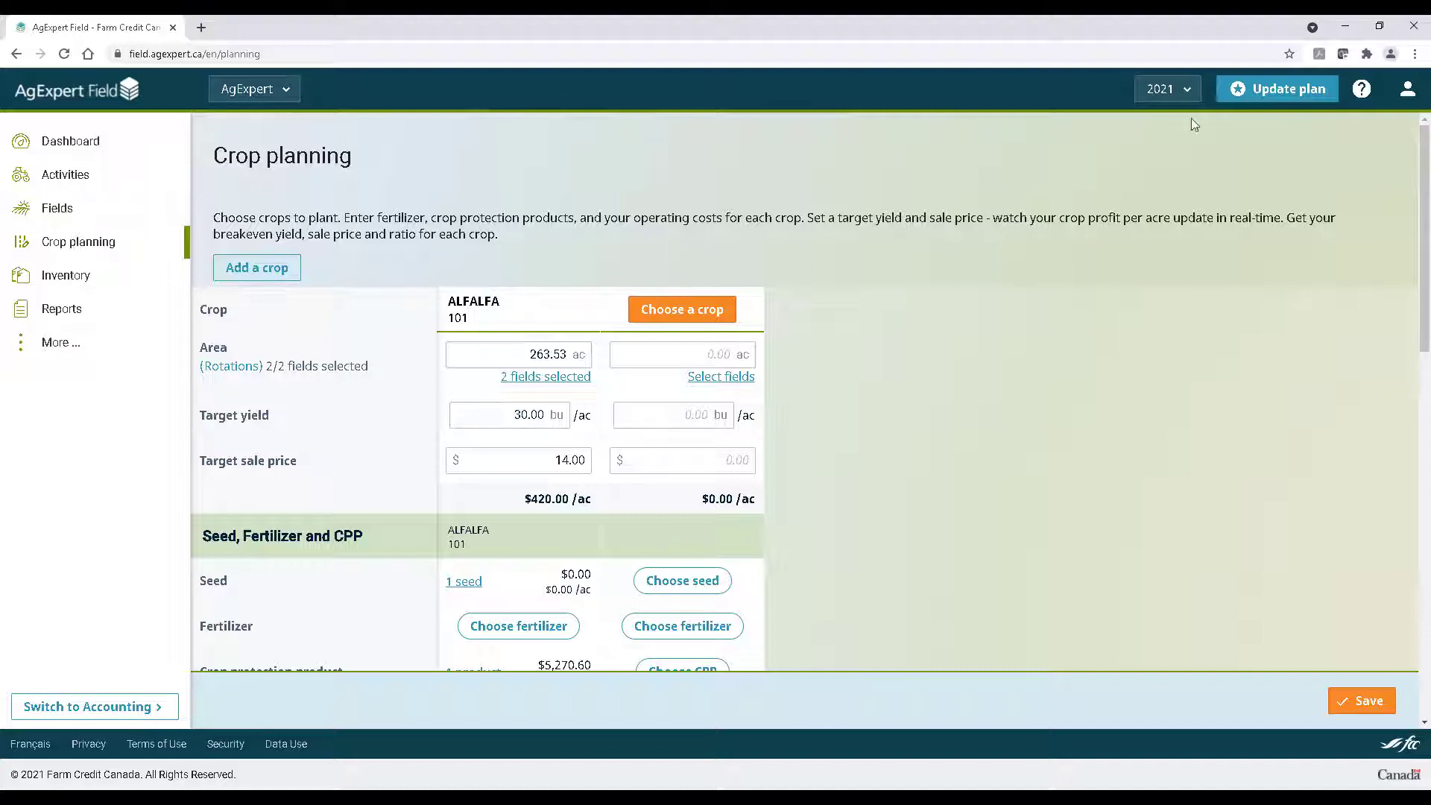
{"action": "left_click", "coordinate": [1188, 91]}
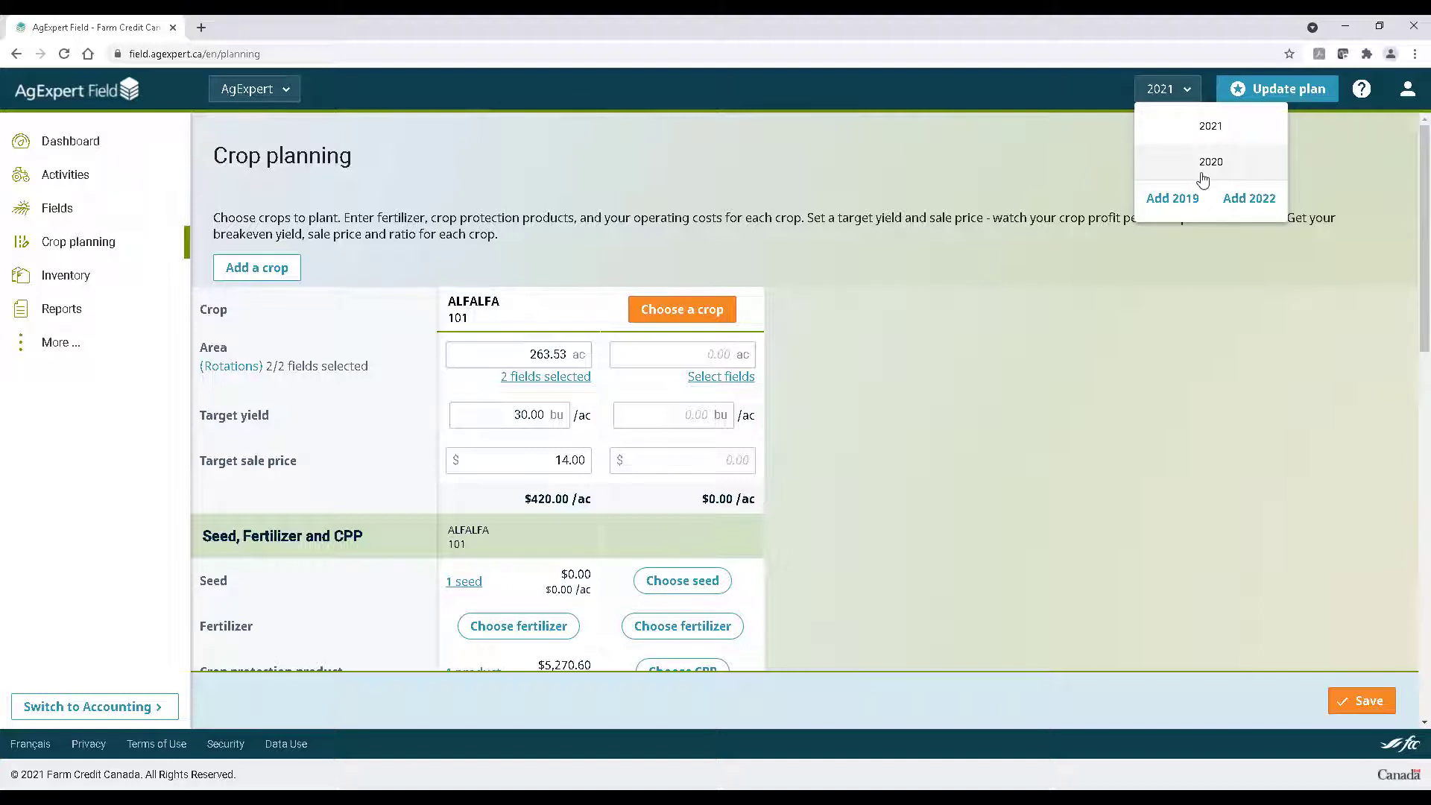
{"action": "left_click", "coordinate": [1071, 315]}
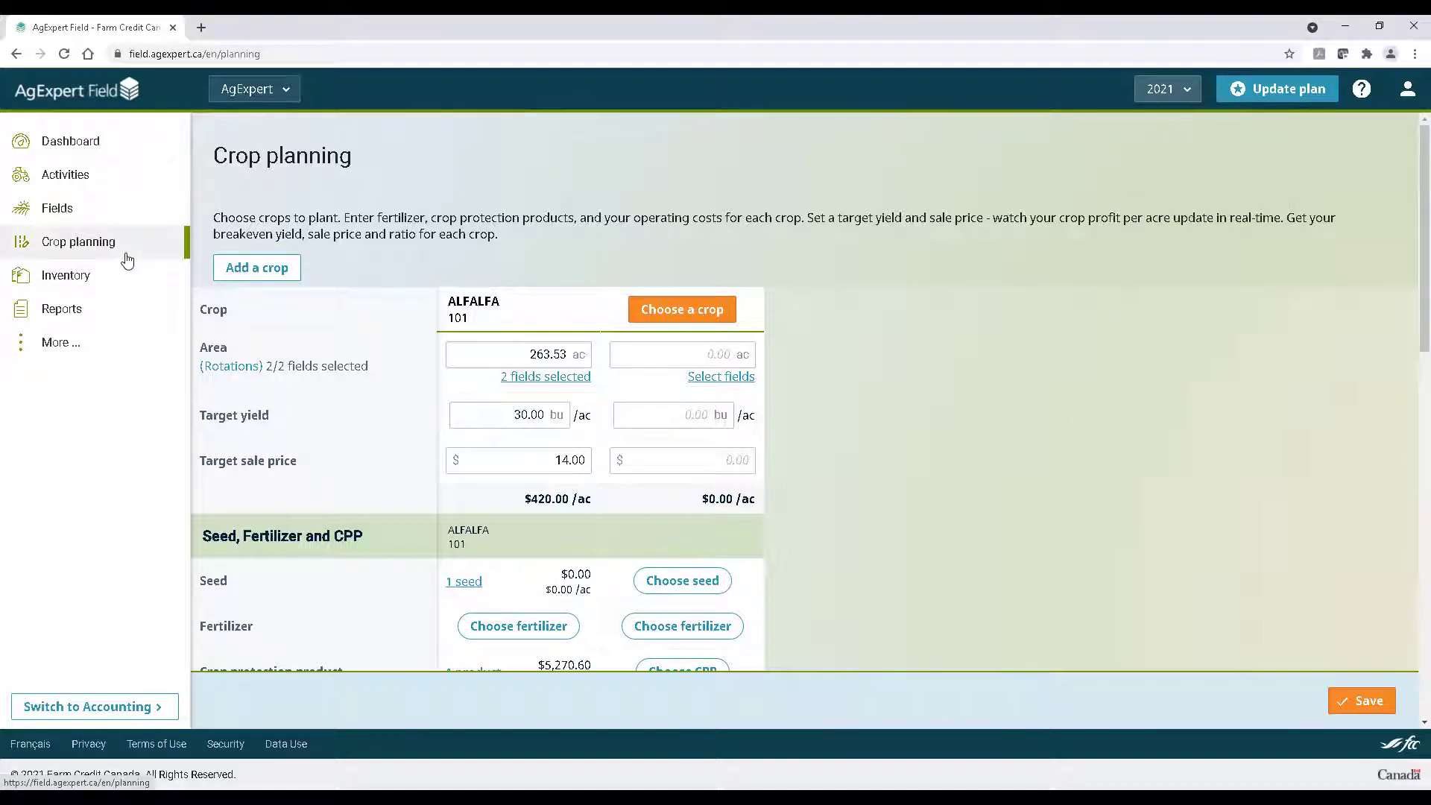
Return to the 2021 Dashboard using the AgExpert Field logo
{"action": "left_click", "coordinate": [131, 99]}
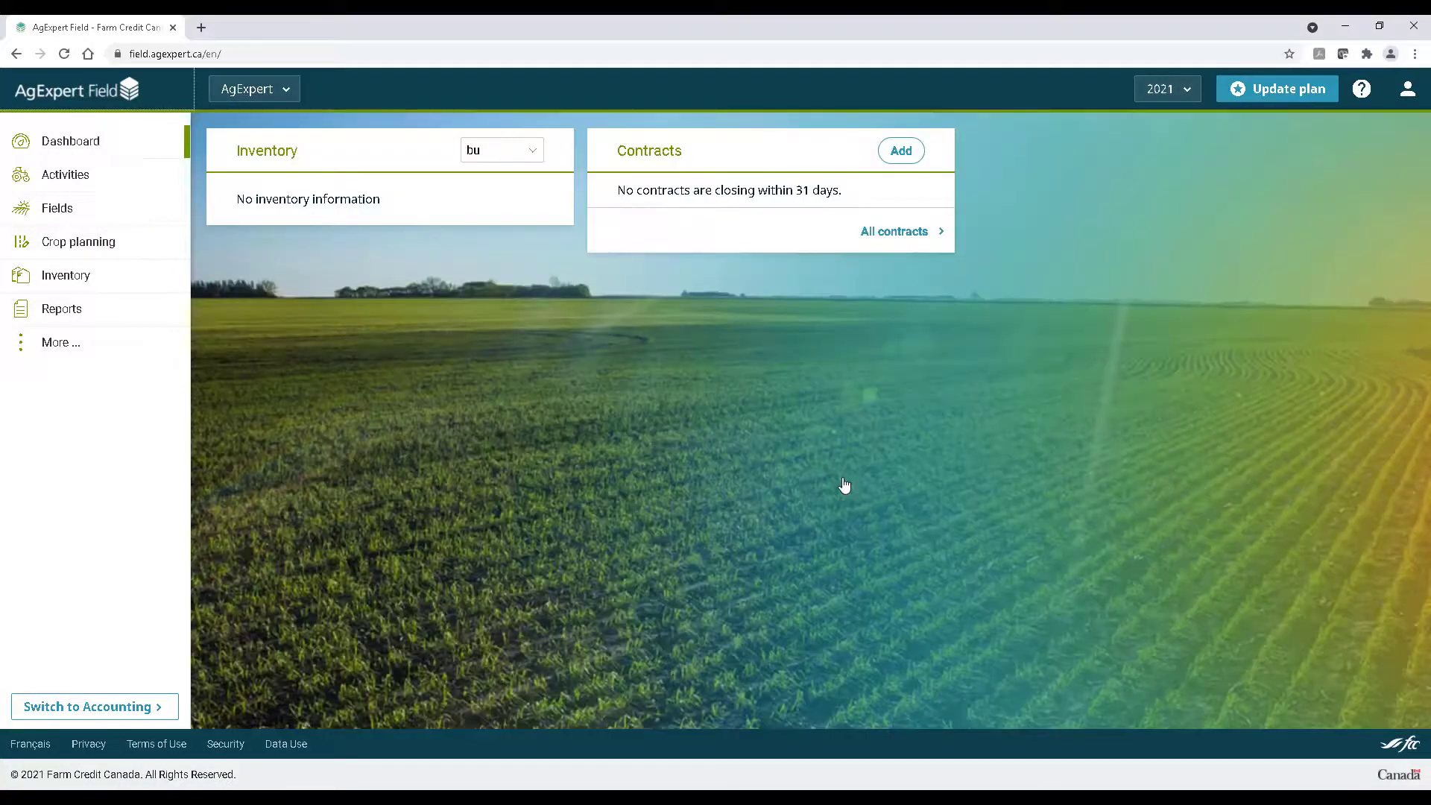